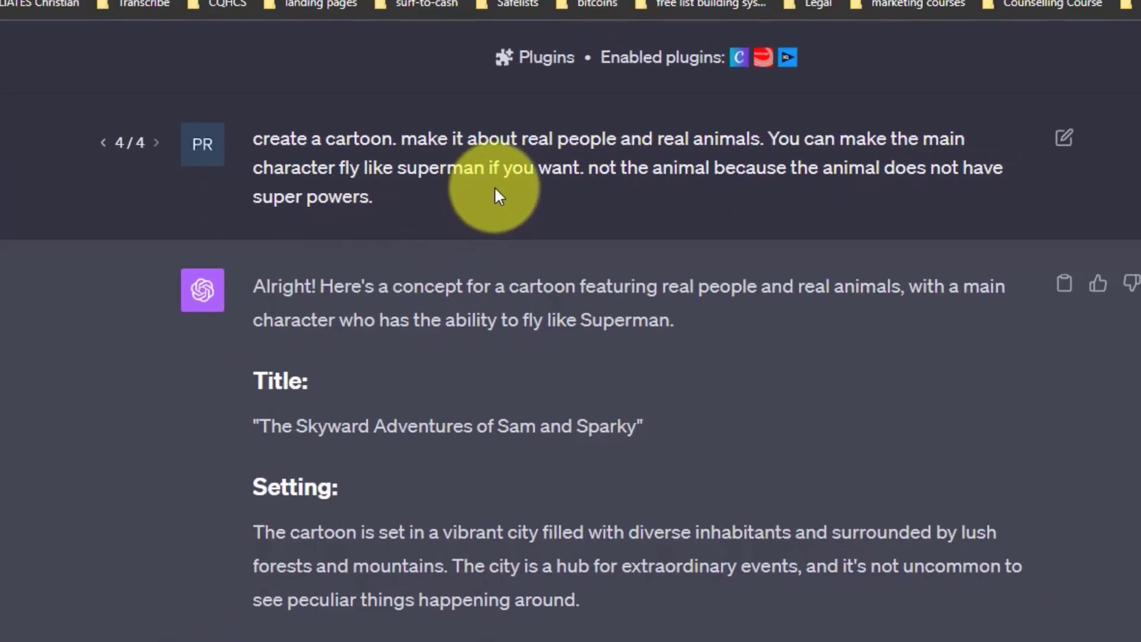
Step: Scroll through the ChatGPT story 'The Skyward Adventures of Sam and Sparky: The Whispering Woods' to its opening paragraphs
{"action": "scroll", "coordinate": [637, 183], "scroll_direction": "down", "scroll_amount": 15}
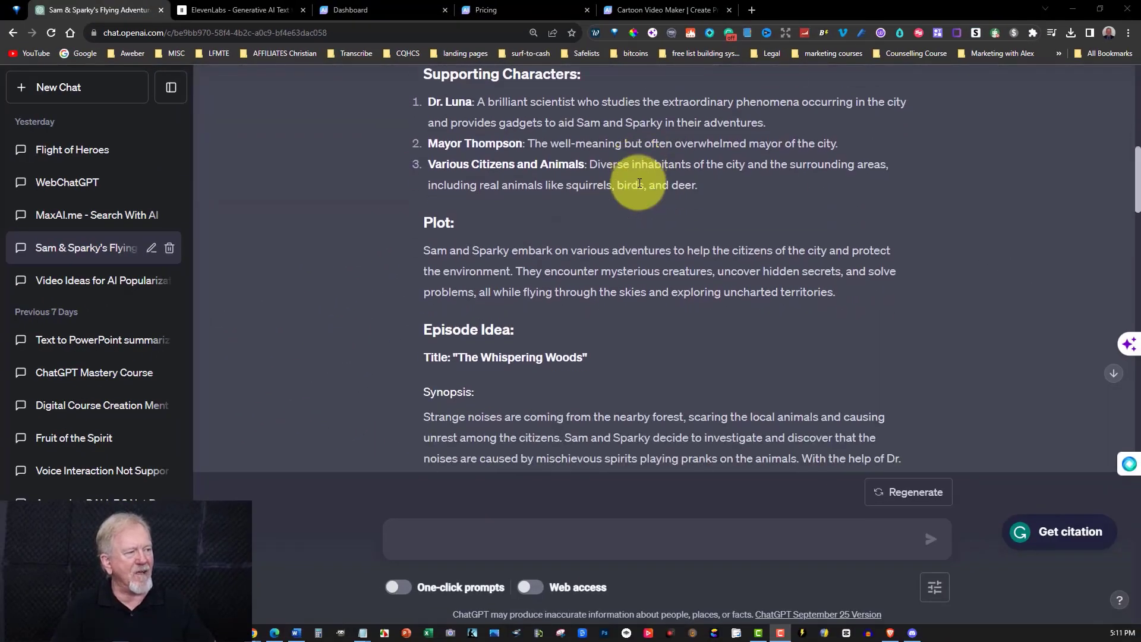
{"action": "scroll", "coordinate": [636, 175], "scroll_direction": "down", "scroll_amount": 5}
{"action": "scroll", "coordinate": [638, 179], "scroll_direction": "up", "scroll_amount": 3}
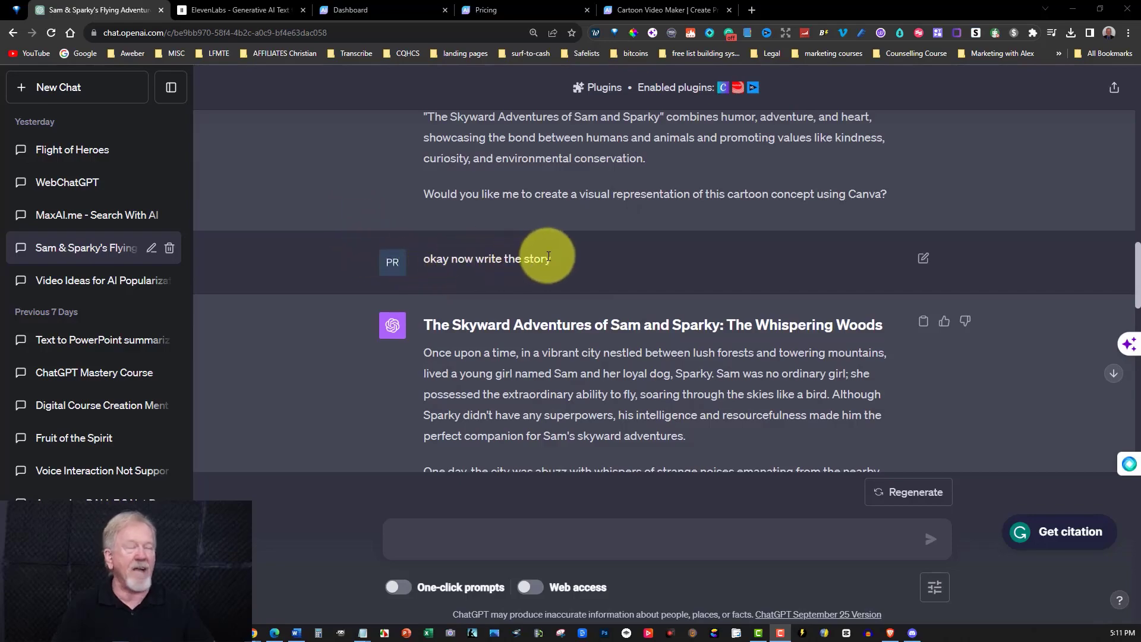
{"action": "scroll", "coordinate": [589, 262], "scroll_direction": "down", "scroll_amount": 1}
{"action": "scroll", "coordinate": [589, 262], "scroll_direction": "down", "scroll_amount": 15}
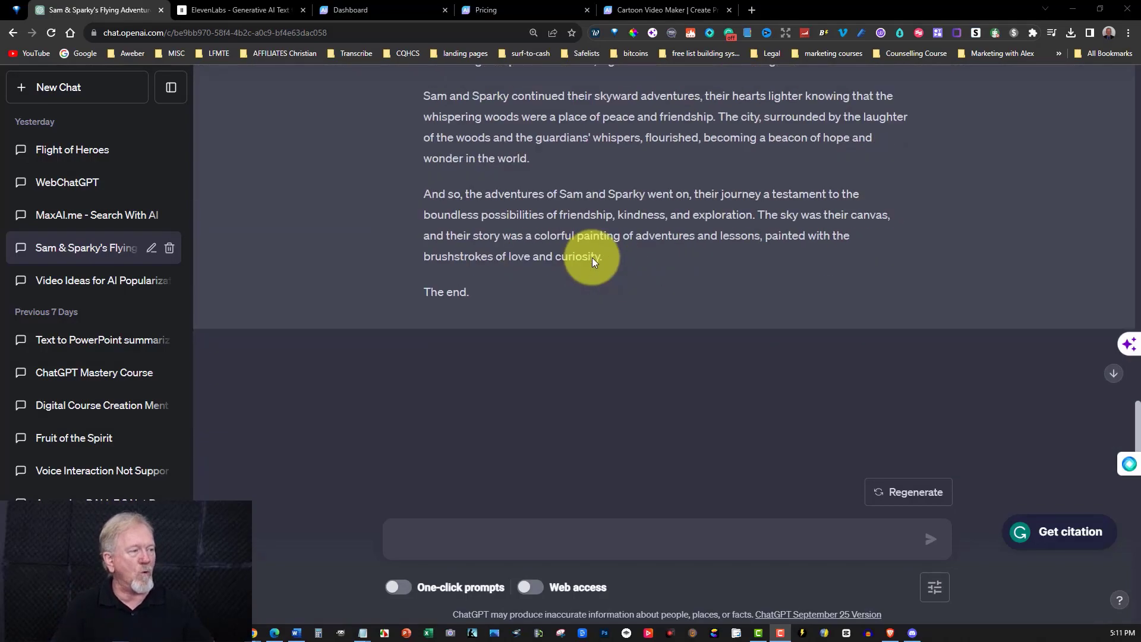
{"action": "scroll", "coordinate": [591, 255], "scroll_direction": "up", "scroll_amount": 7}
{"action": "scroll", "coordinate": [594, 251], "scroll_direction": "up", "scroll_amount": 5}
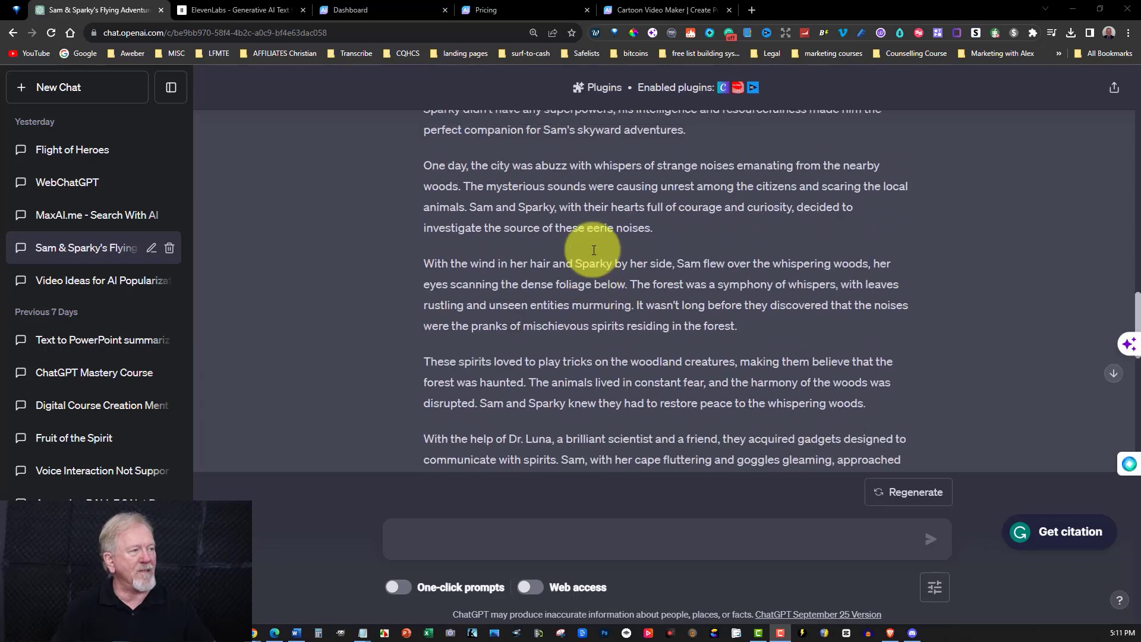
{"action": "scroll", "coordinate": [594, 250], "scroll_direction": "up", "scroll_amount": 7}
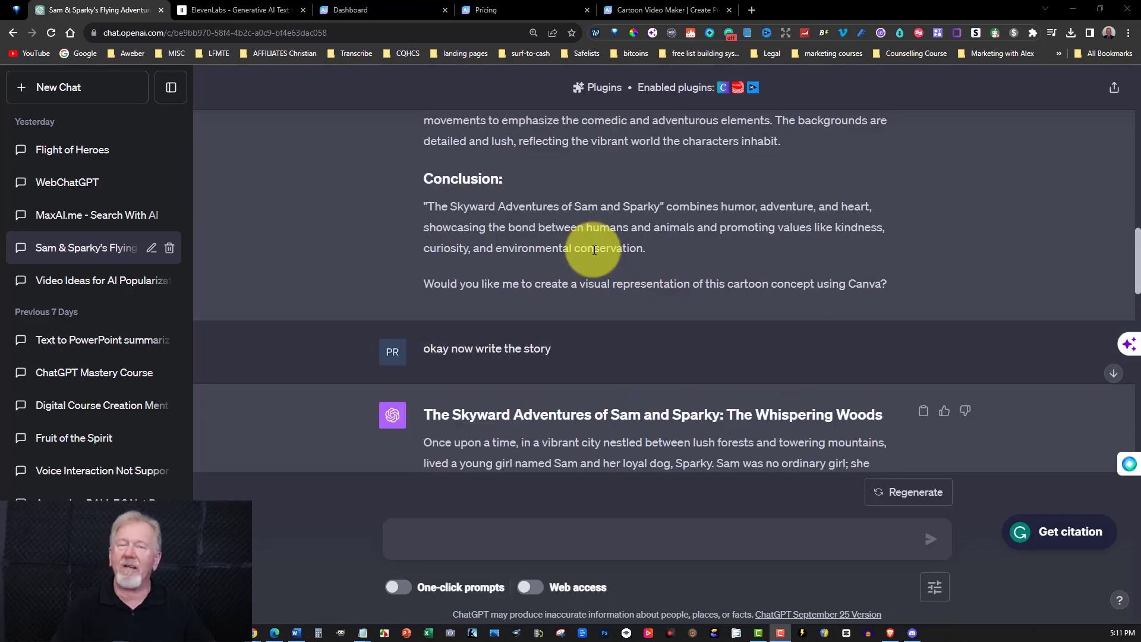
{"action": "scroll", "coordinate": [595, 249], "scroll_direction": "down", "scroll_amount": 3}
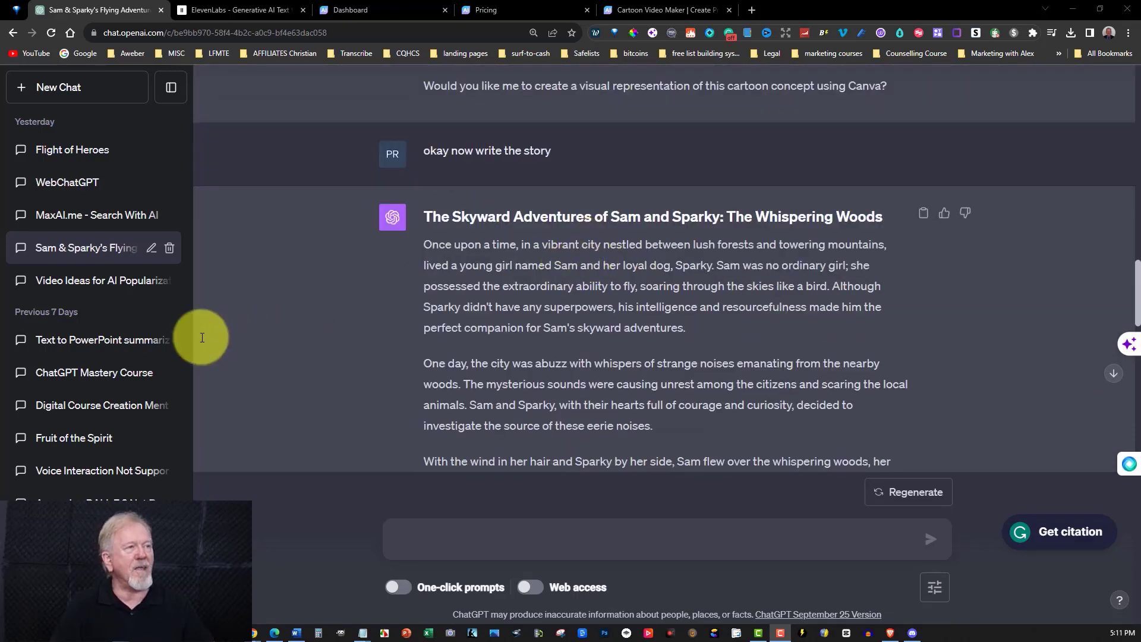
Step: On ElevenLabs' Speech Synthesis page, review the story and play part of the 2:59 narration, then pause it
{"action": "left_click", "coordinate": [241, 12]}
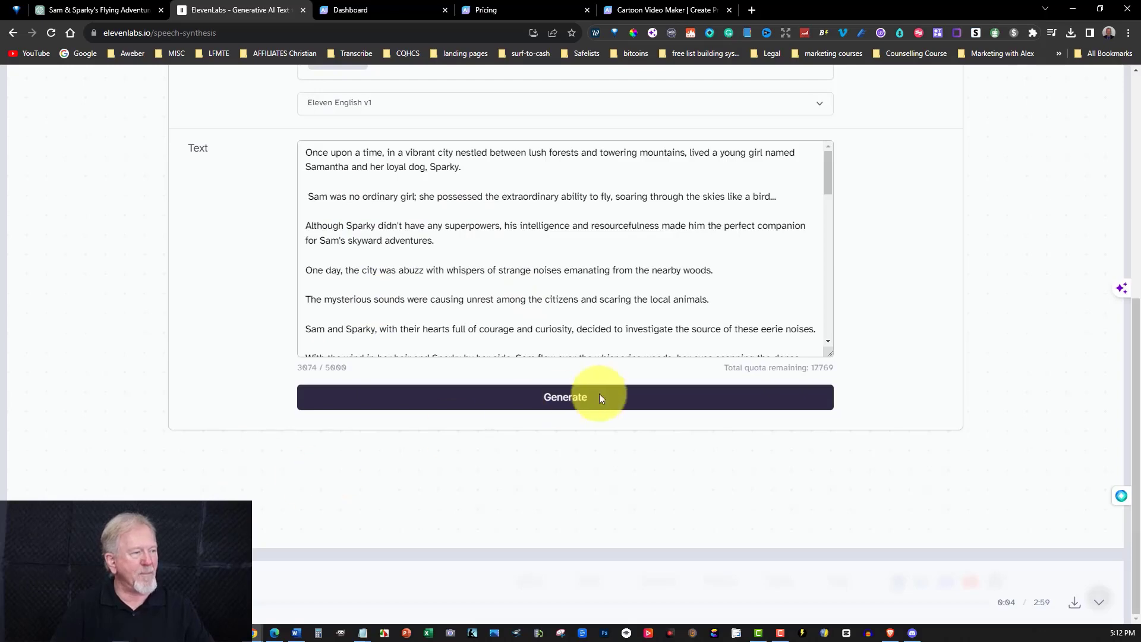
{"action": "scroll", "coordinate": [958, 253], "scroll_direction": "up", "scroll_amount": 7}
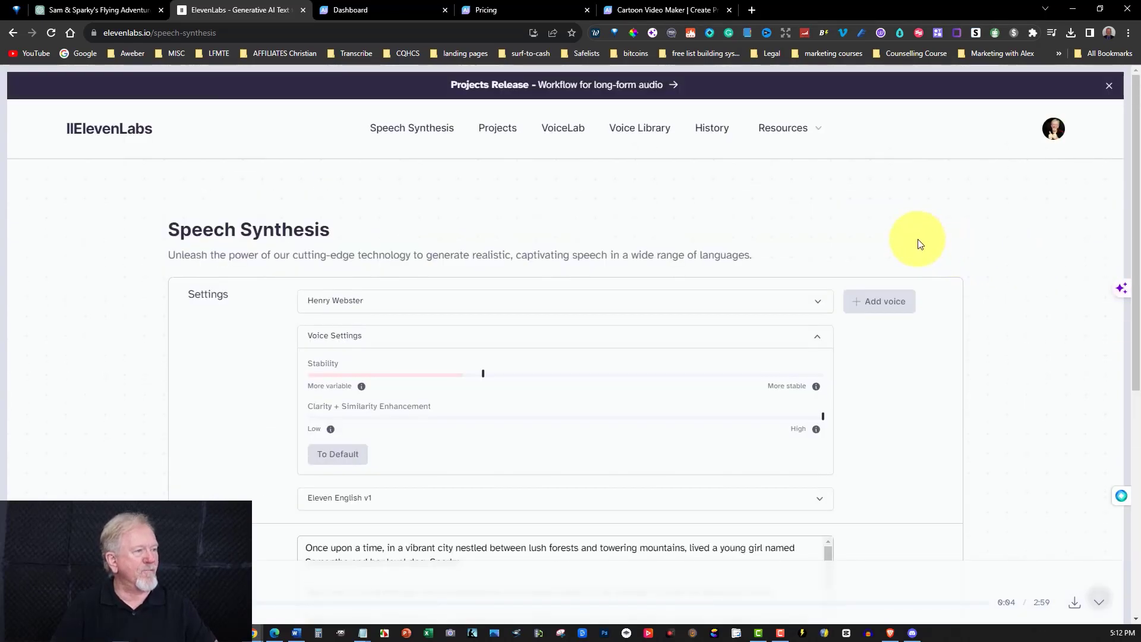
{"action": "scroll", "coordinate": [919, 243], "scroll_direction": "down", "scroll_amount": 2}
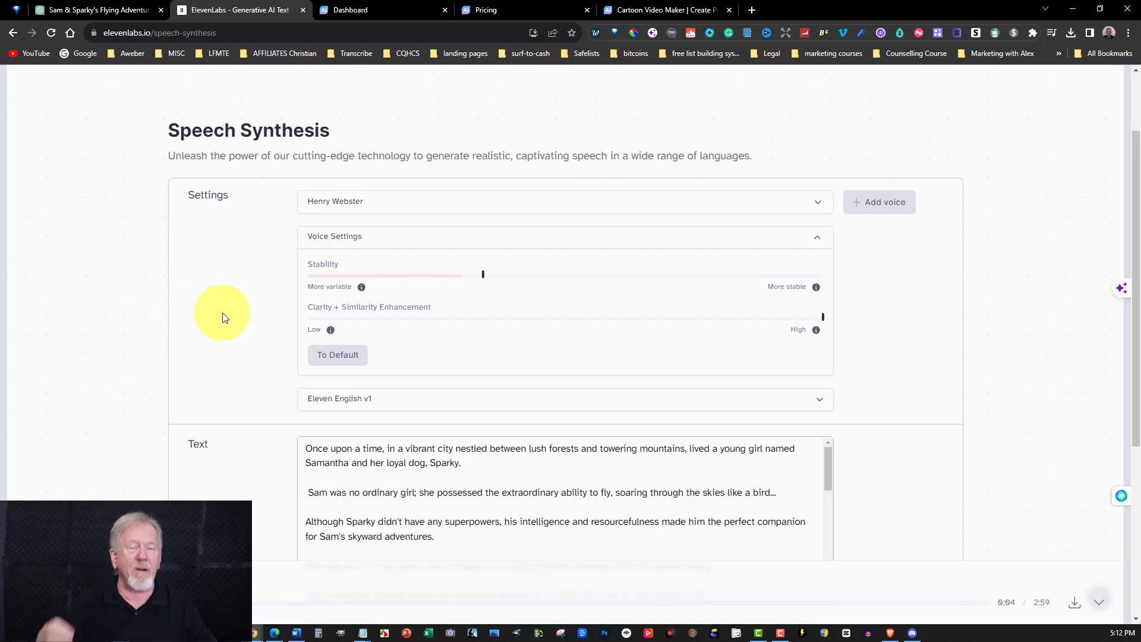
{"action": "scroll", "coordinate": [235, 302], "scroll_direction": "down", "scroll_amount": 3}
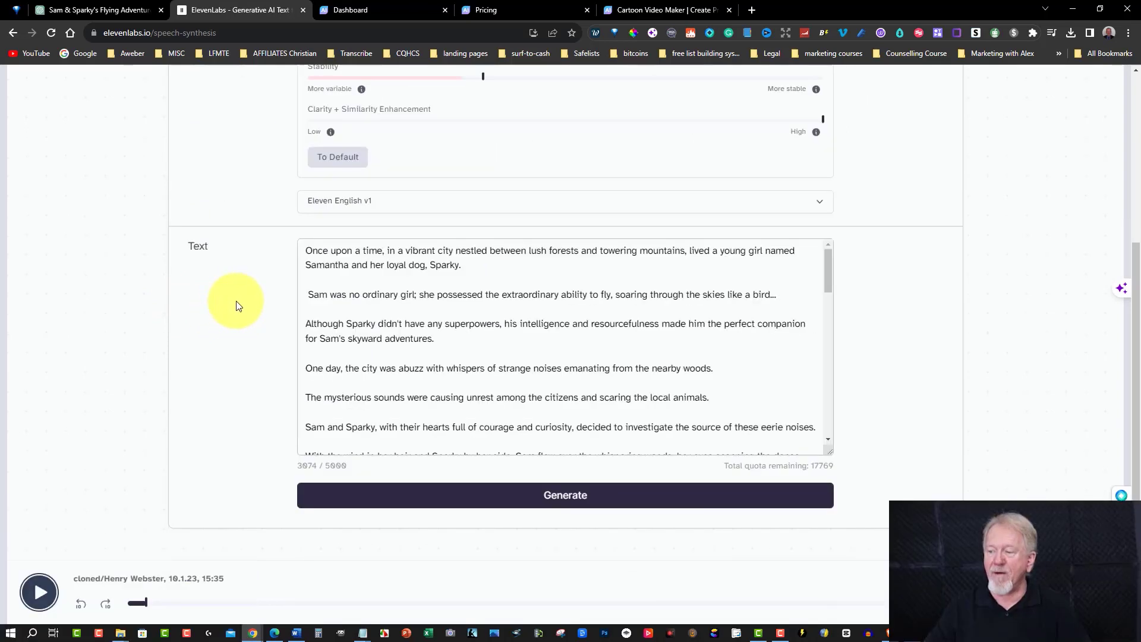
{"action": "left_click", "coordinate": [37, 592]}
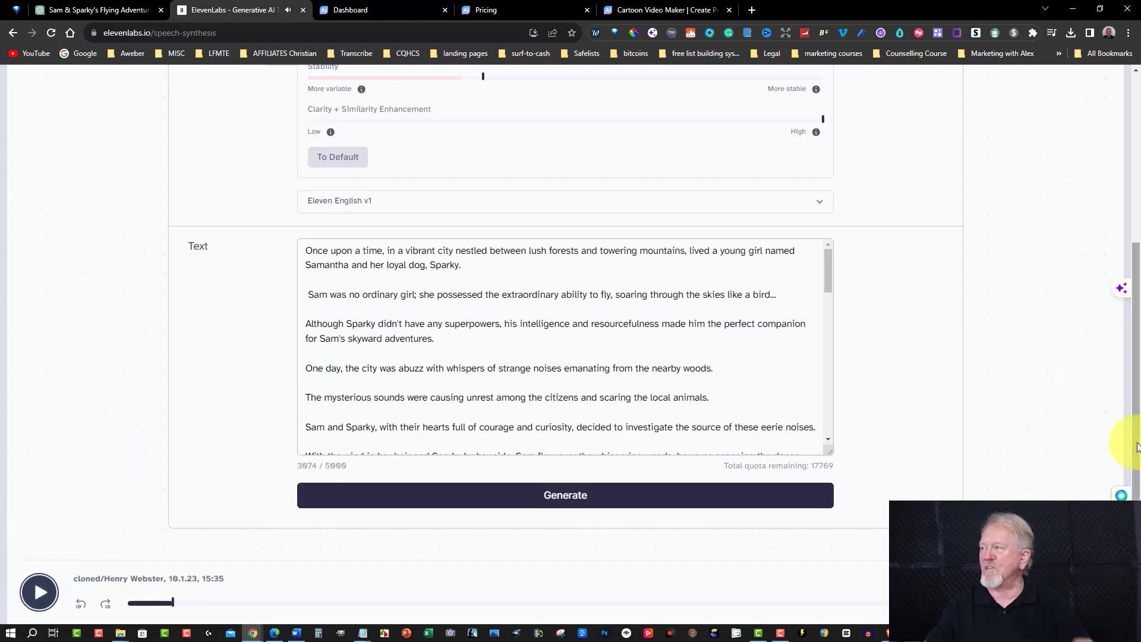
Step: Go to the Steve AI dashboard and check the Voice to Video creation option
{"action": "left_click", "coordinate": [343, 11]}
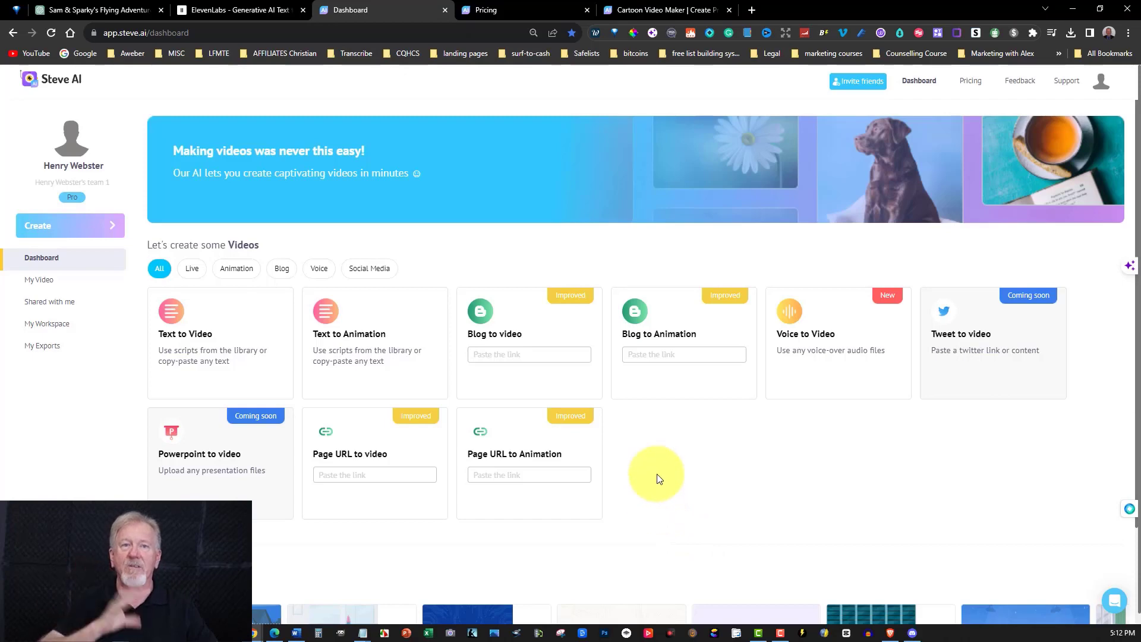
{"action": "mouse_move", "coordinate": [882, 301]}
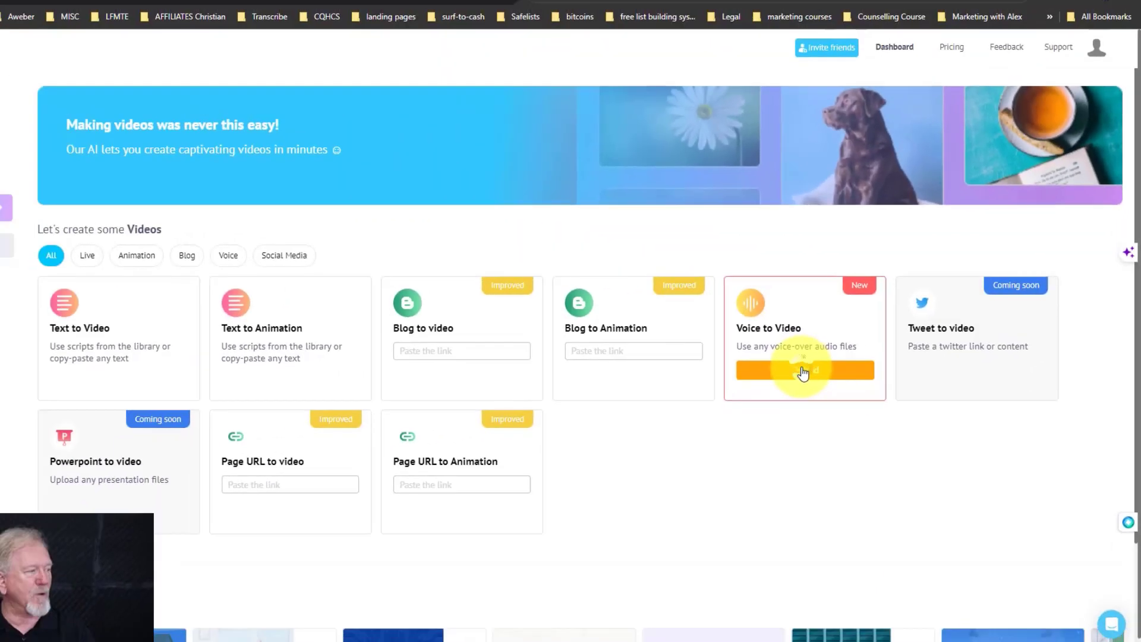
Step: Upload the ElevenLabs narration MP3 as a Voice to Video project
{"action": "left_click", "coordinate": [802, 371]}
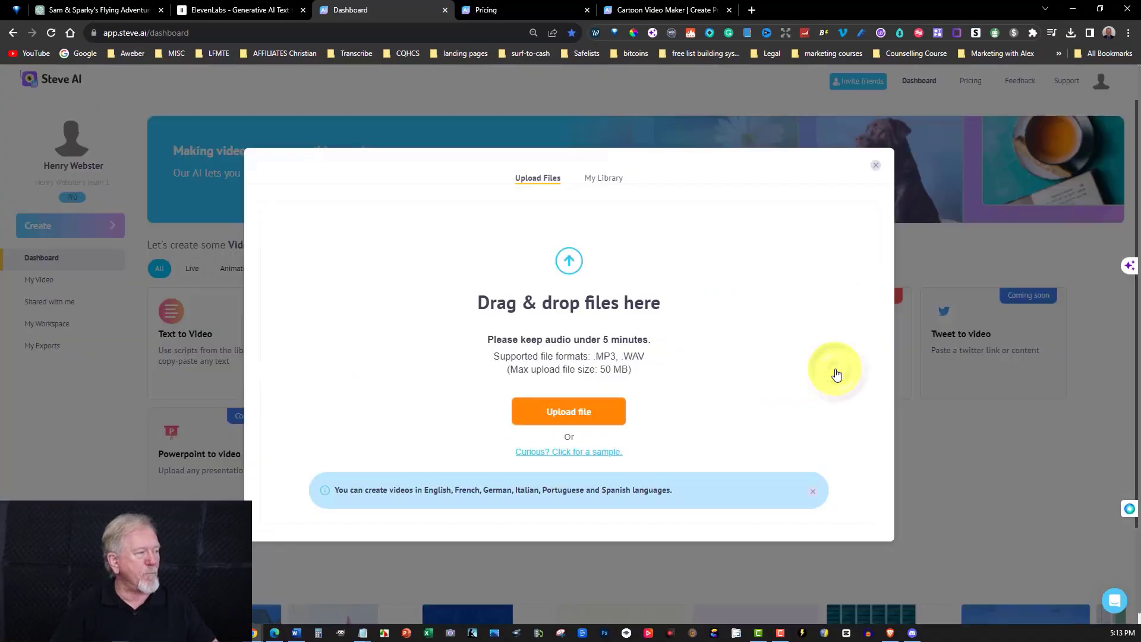
{"action": "left_click", "coordinate": [569, 412]}
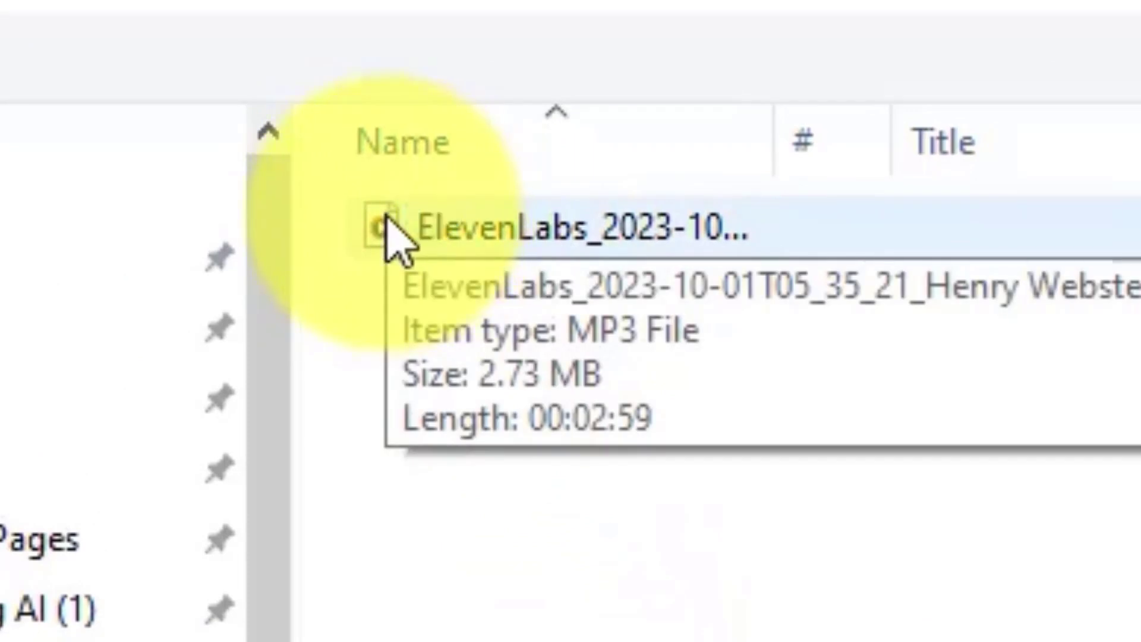
{"action": "double_click", "coordinate": [392, 233]}
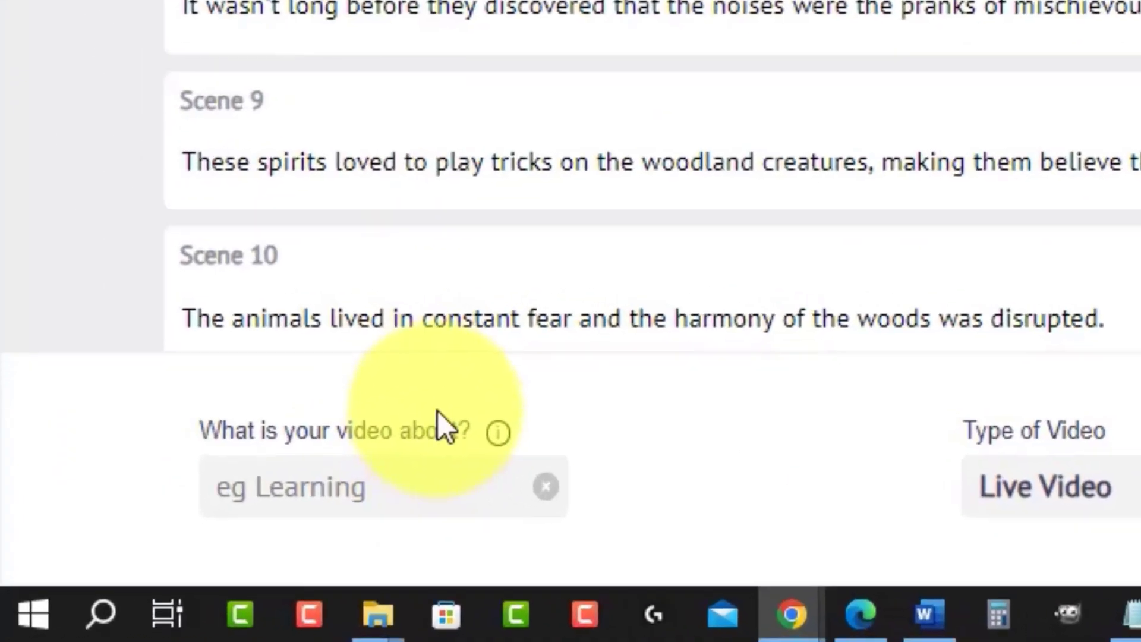
Step: Tag the video topic as 'adventure' and set the Type of Video to Animation Video
{"action": "left_click", "coordinate": [398, 497]}
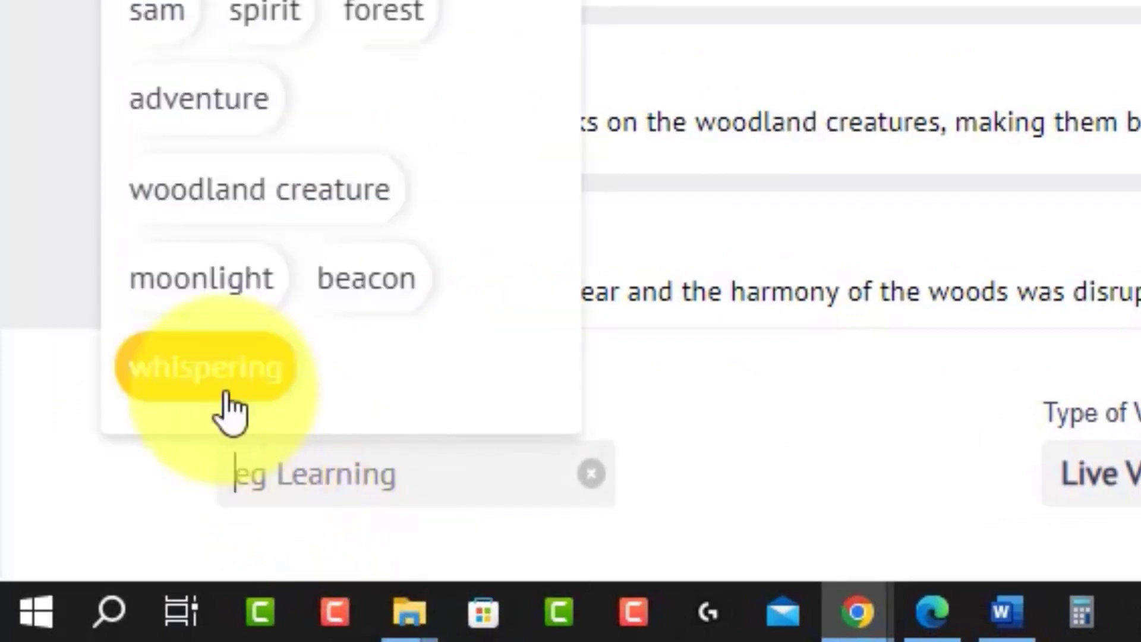
{"action": "left_click", "coordinate": [208, 105]}
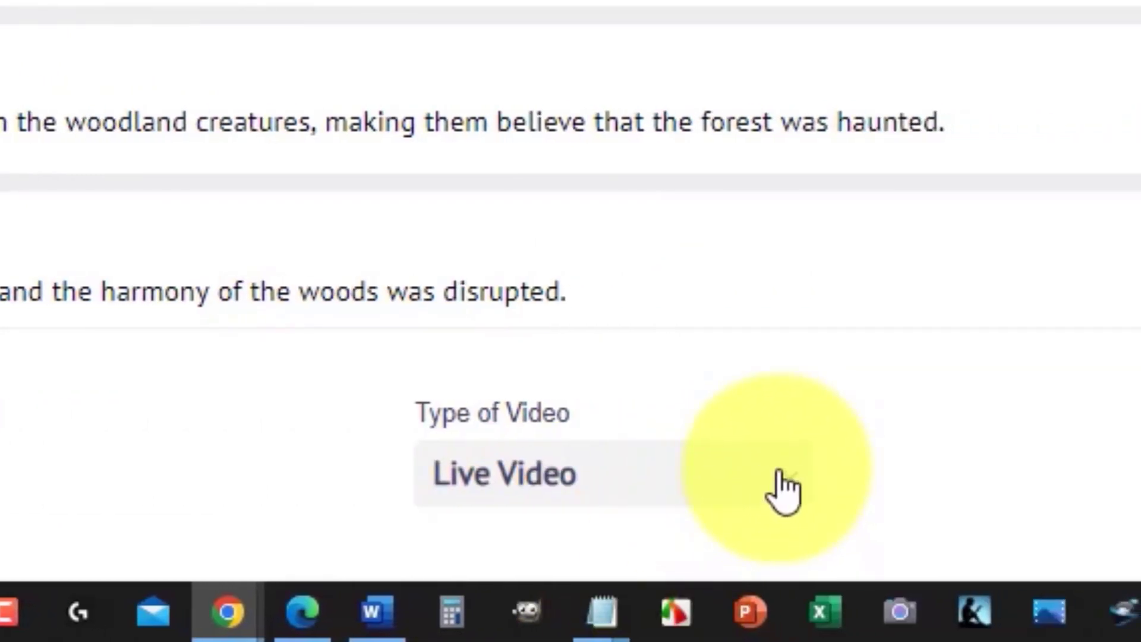
{"action": "left_click", "coordinate": [785, 488]}
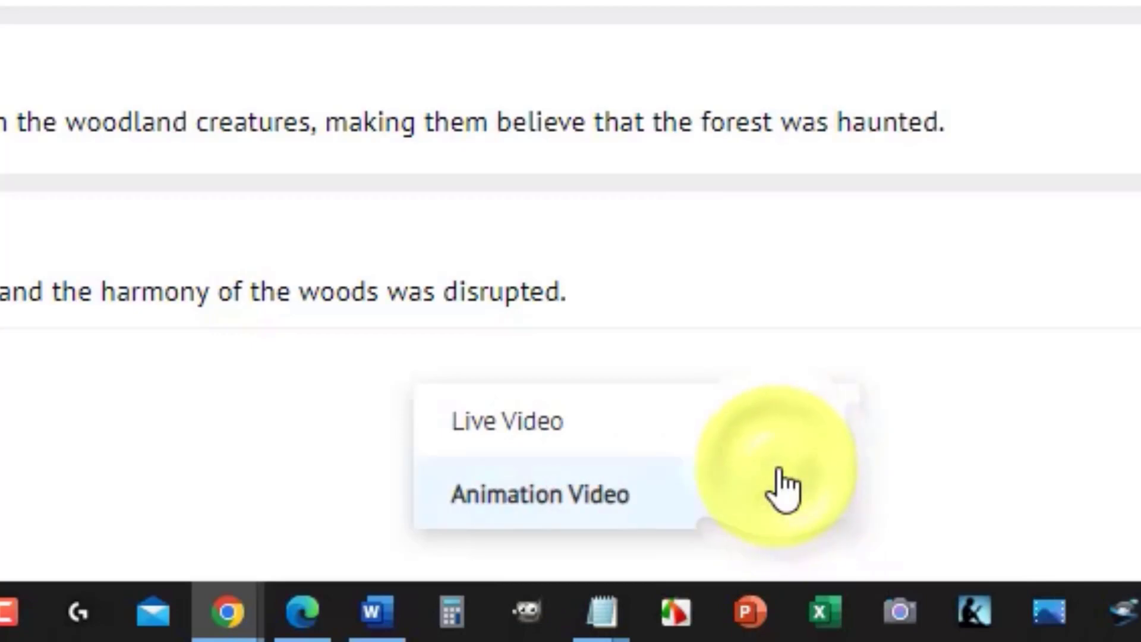
{"action": "left_click", "coordinate": [580, 505]}
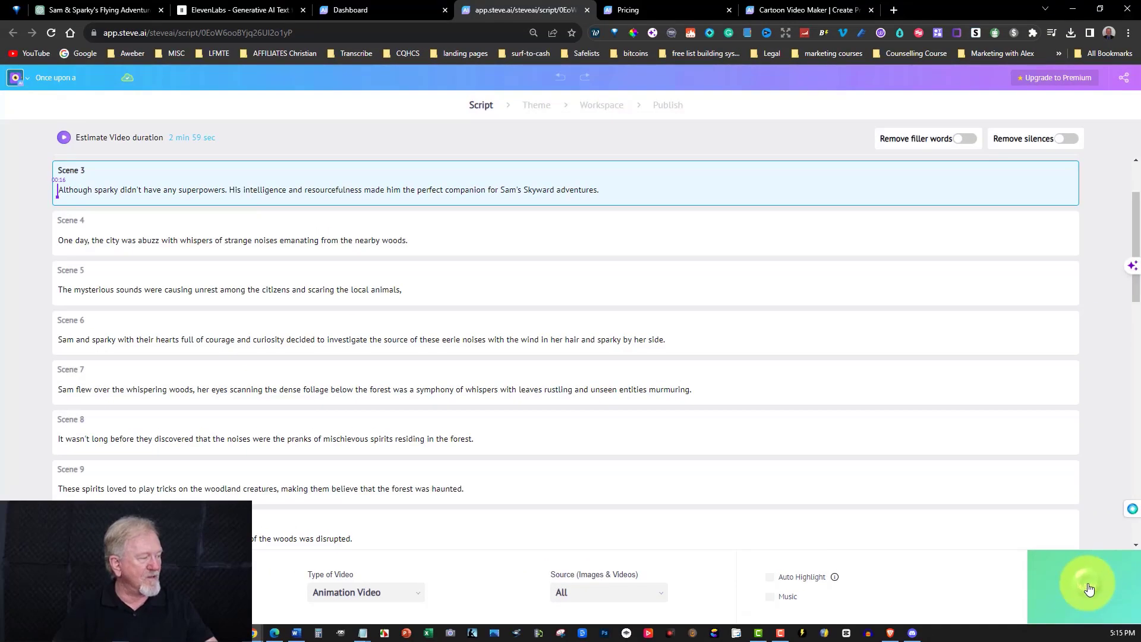
Step: Continue to the theme step and pick the blue building design style to generate the video
{"action": "left_click", "coordinate": [1089, 589]}
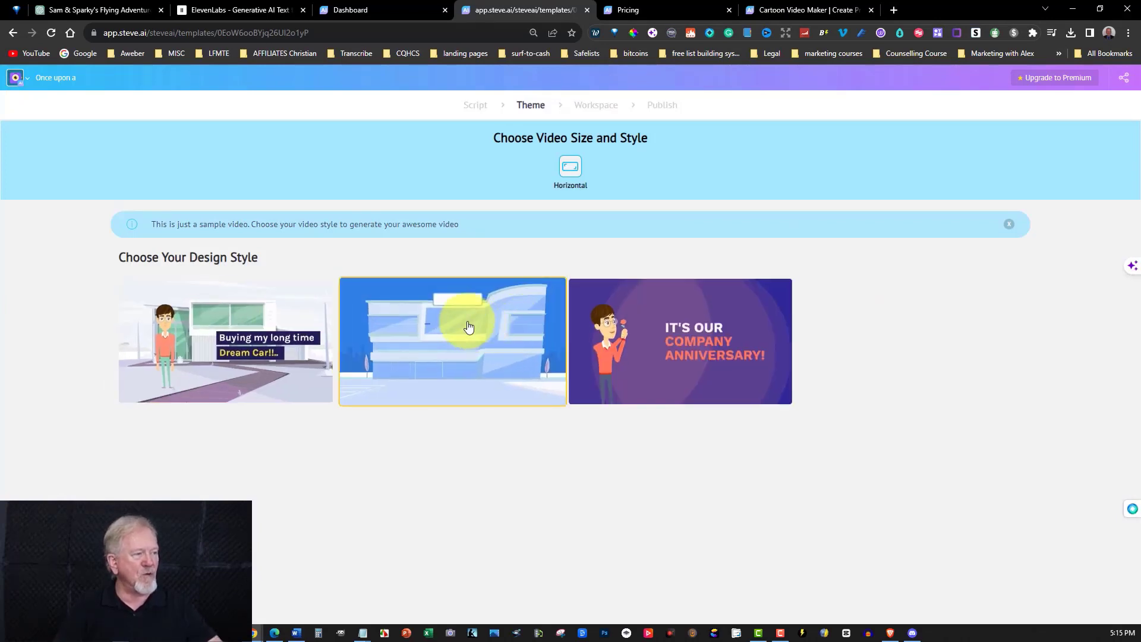
{"action": "left_click", "coordinate": [432, 307]}
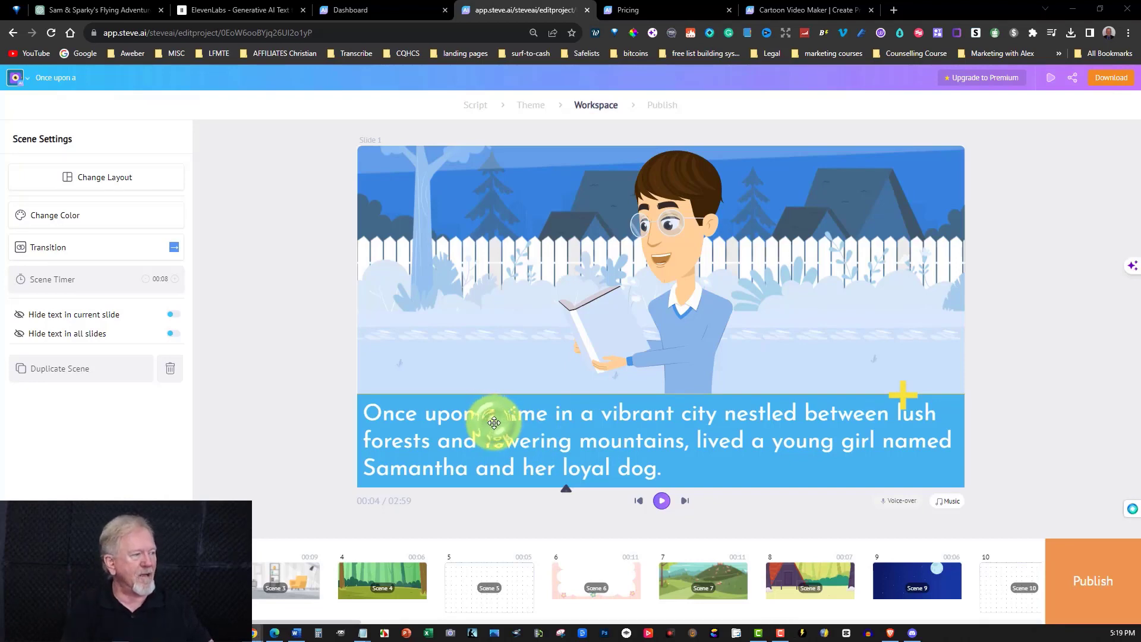
Step: Swap the first scene's man for the brown-haired woman character and select her
{"action": "left_click", "coordinate": [460, 431]}
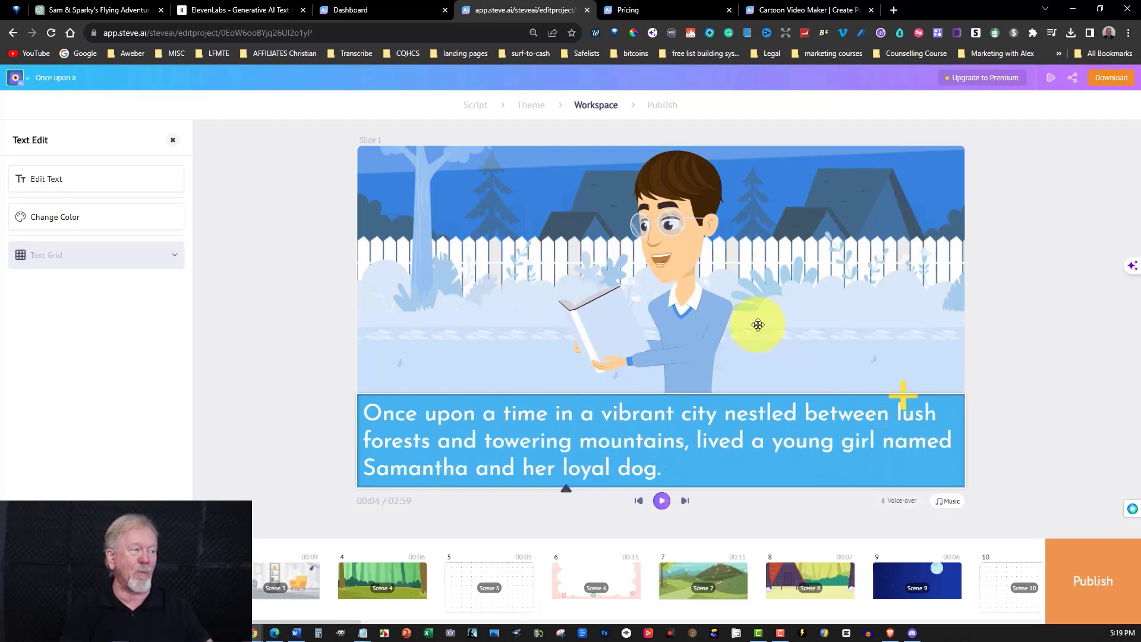
{"action": "left_click", "coordinate": [662, 242]}
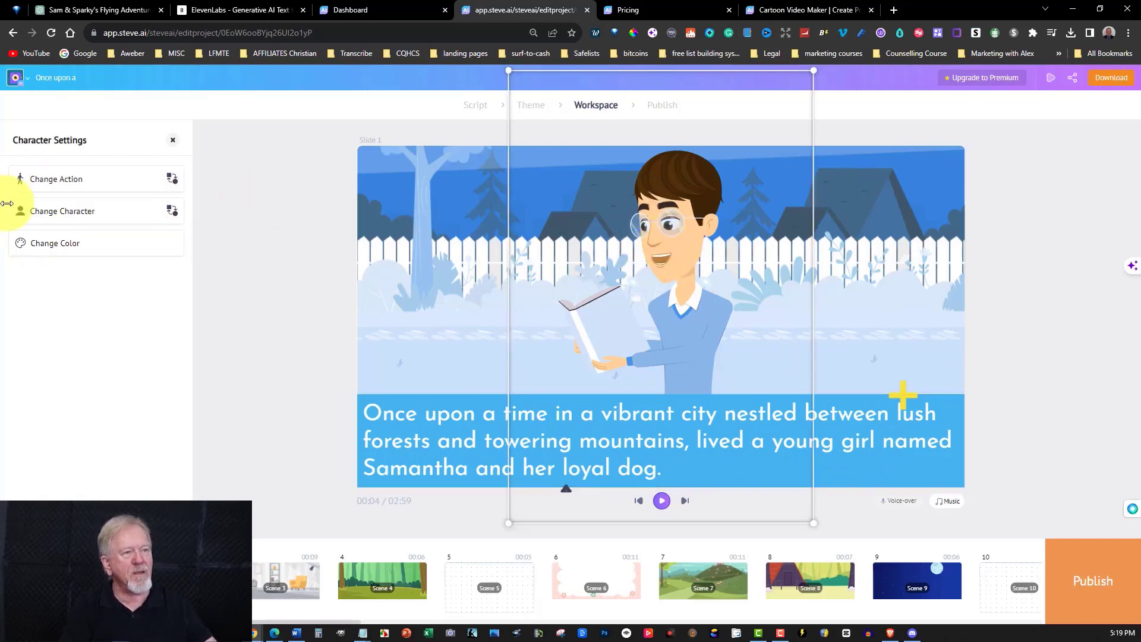
{"action": "left_click", "coordinate": [74, 214]}
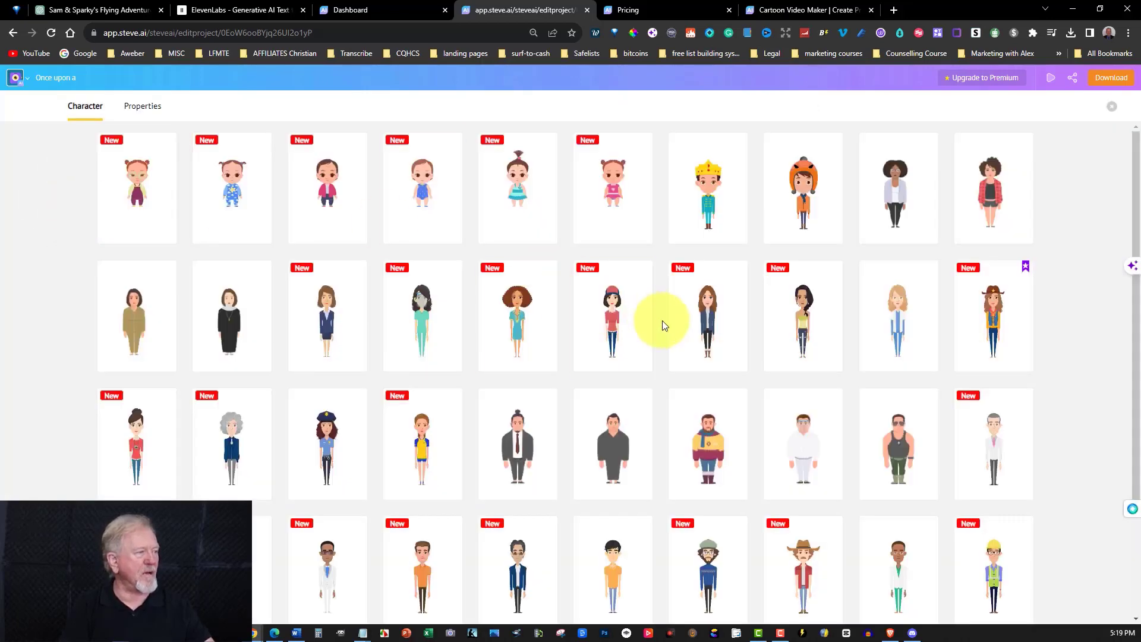
{"action": "left_click", "coordinate": [706, 316]}
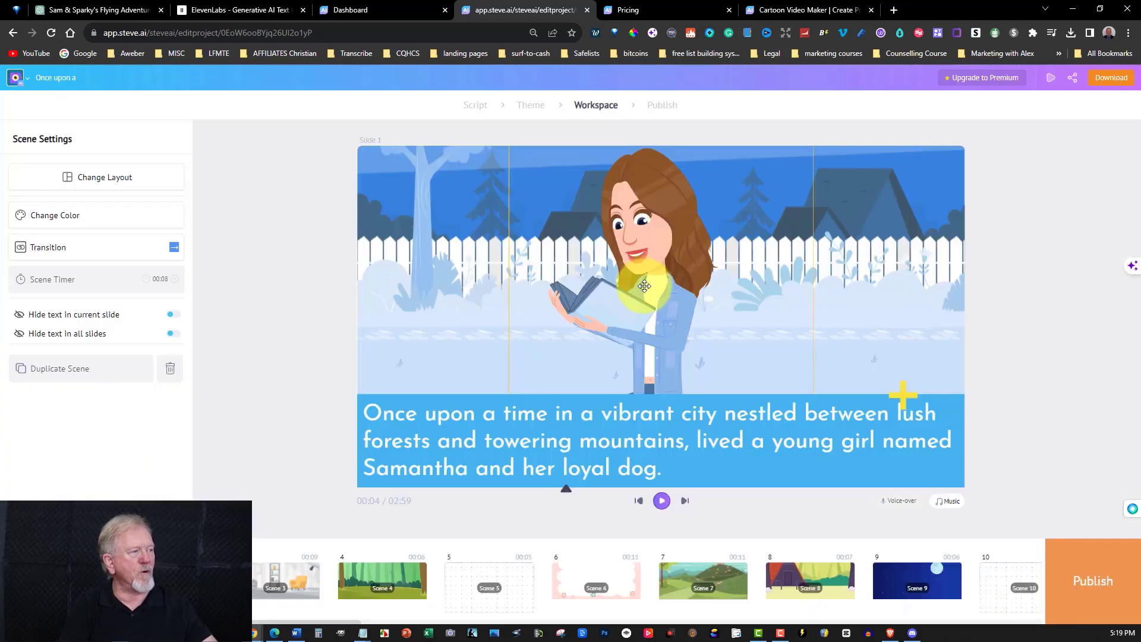
{"action": "left_click", "coordinate": [644, 300]}
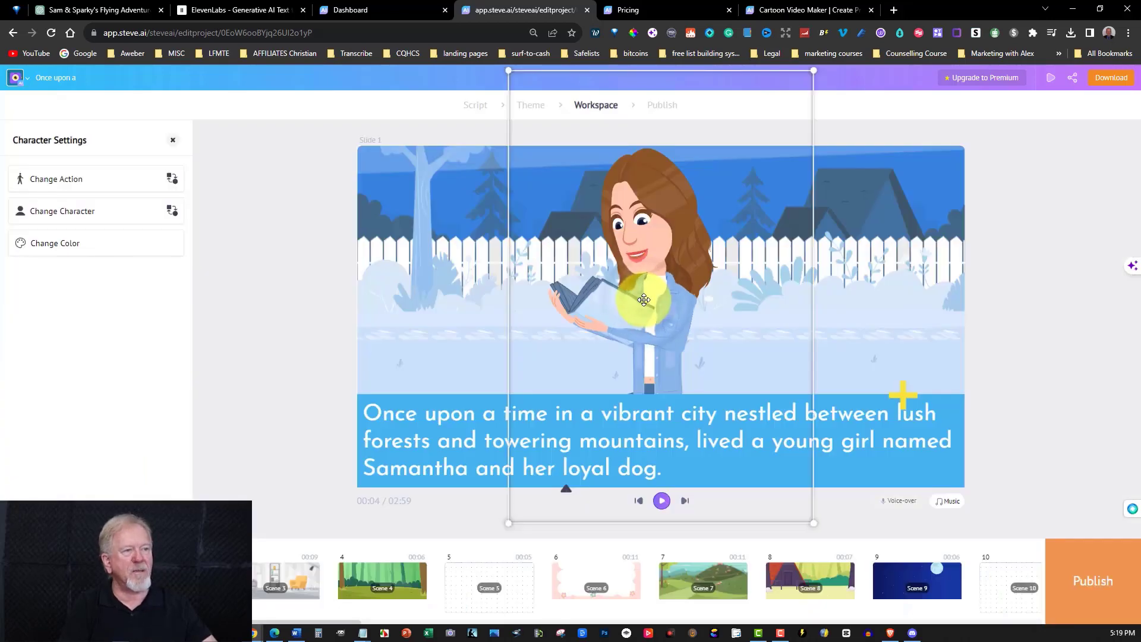
Step: Search actions for 'dog' and give the woman the dog-walking action
{"action": "left_click", "coordinate": [67, 180]}
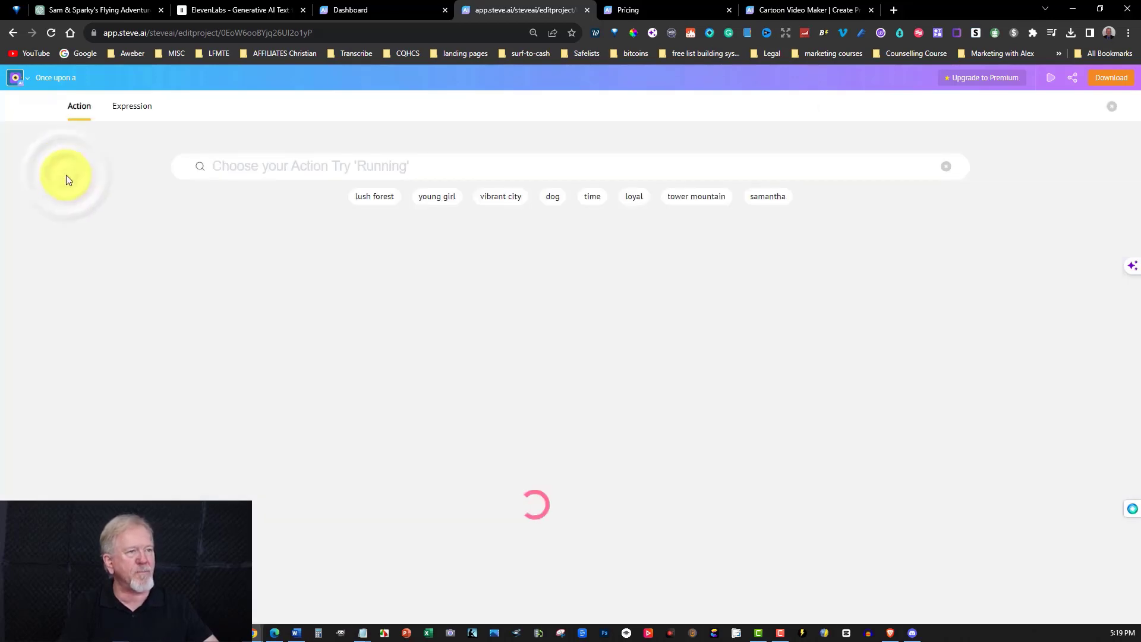
{"action": "type", "text": "dog"}
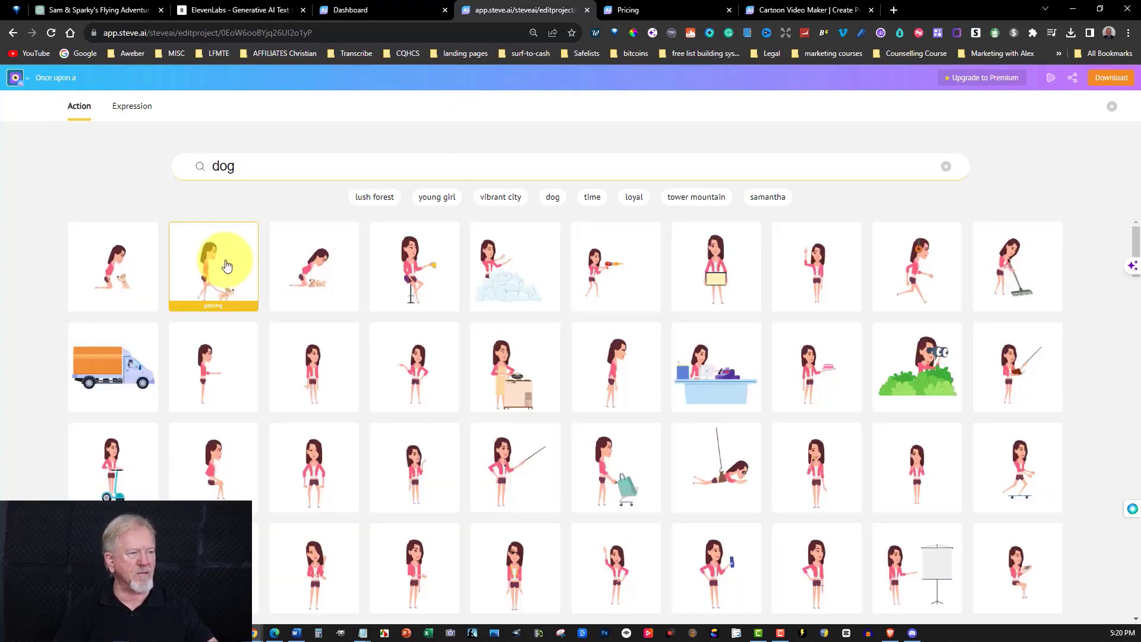
{"action": "left_click", "coordinate": [227, 266]}
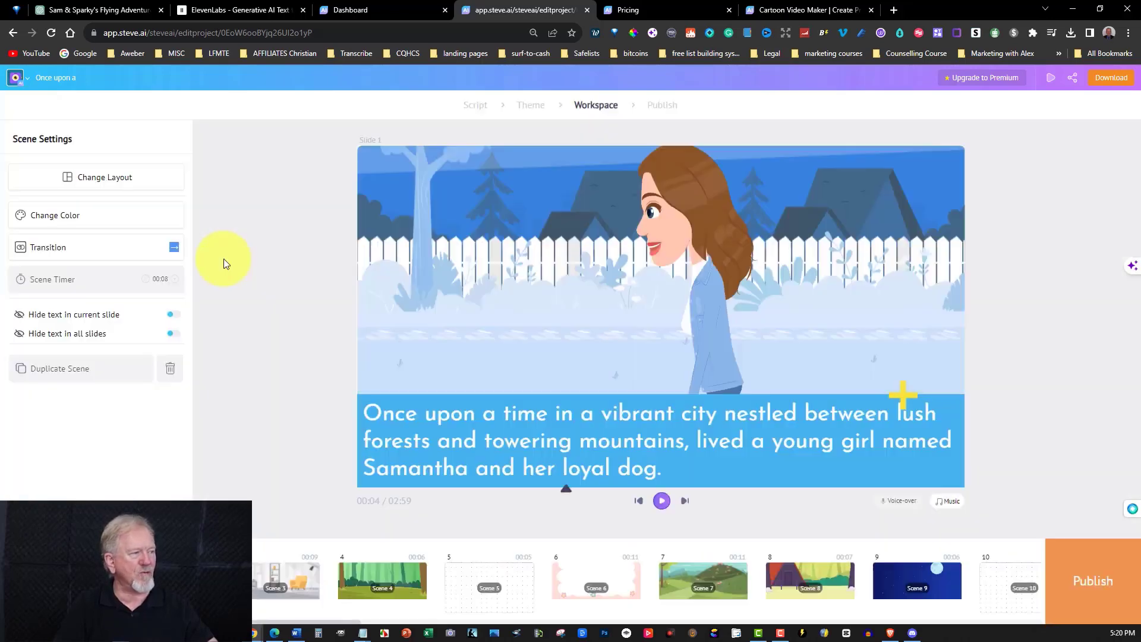
Step: Resize the woman and position her by the fence above the caption
{"action": "left_click", "coordinate": [709, 280]}
{"action": "left_click_drag", "start_coordinate": [693, 254], "coordinate": [700, 385]}
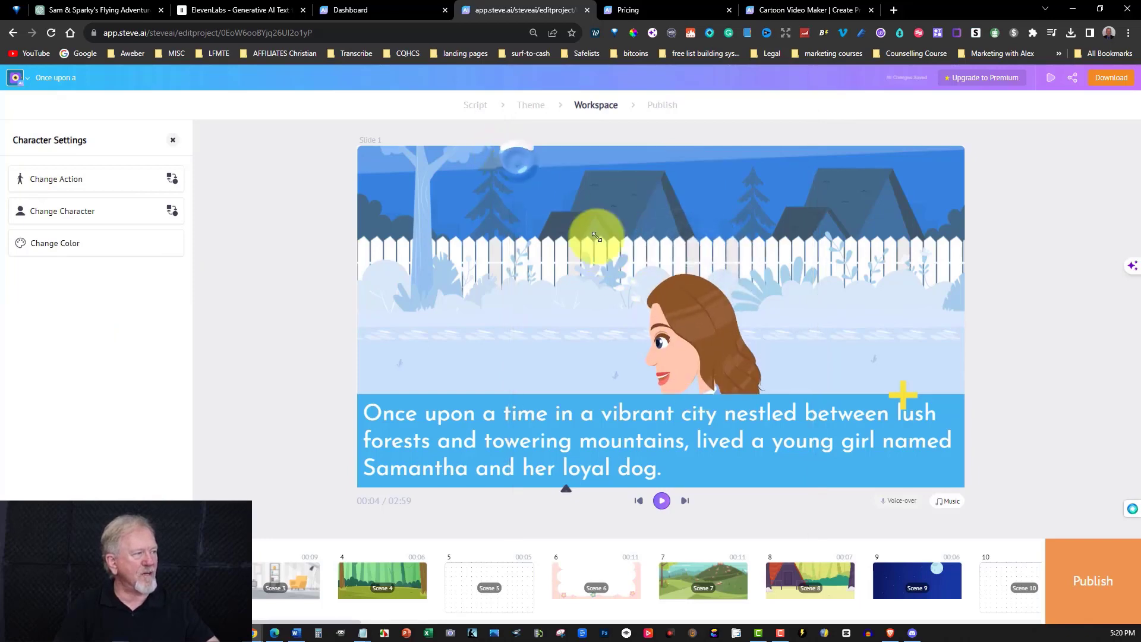
{"action": "left_click_drag", "start_coordinate": [596, 237], "coordinate": [744, 500]}
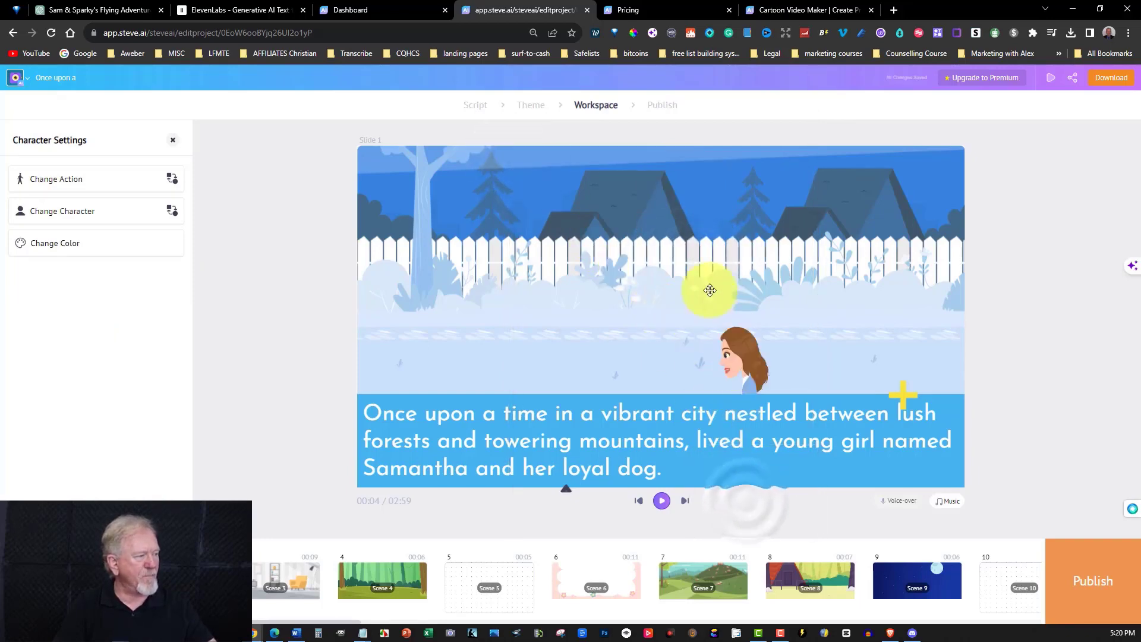
{"action": "left_click_drag", "start_coordinate": [709, 286], "coordinate": [691, 200]}
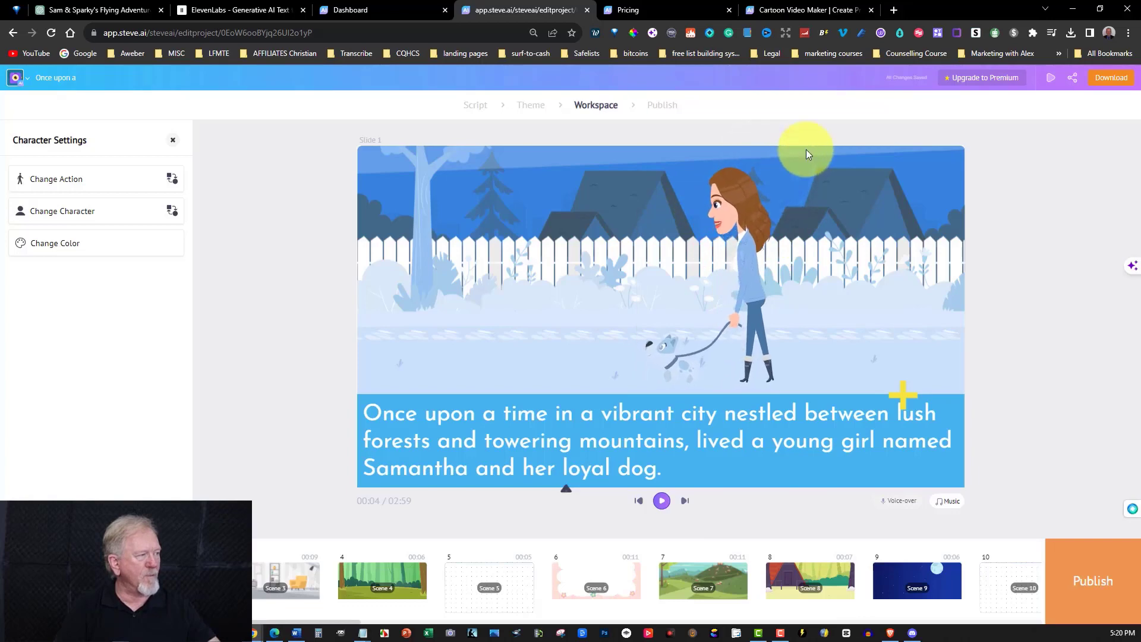
Step: On slide 2, replace the flying boy with the brown-haired woman, then advance to slide 3
{"action": "left_click", "coordinate": [752, 503]}
{"action": "left_click", "coordinate": [685, 501]}
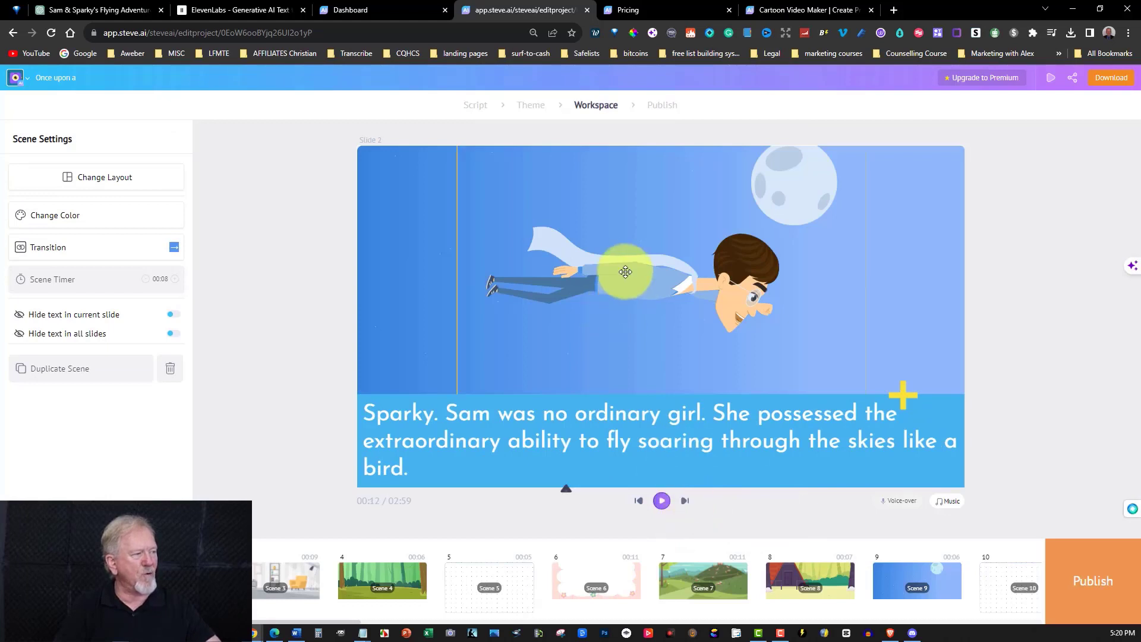
{"action": "left_click", "coordinate": [626, 272]}
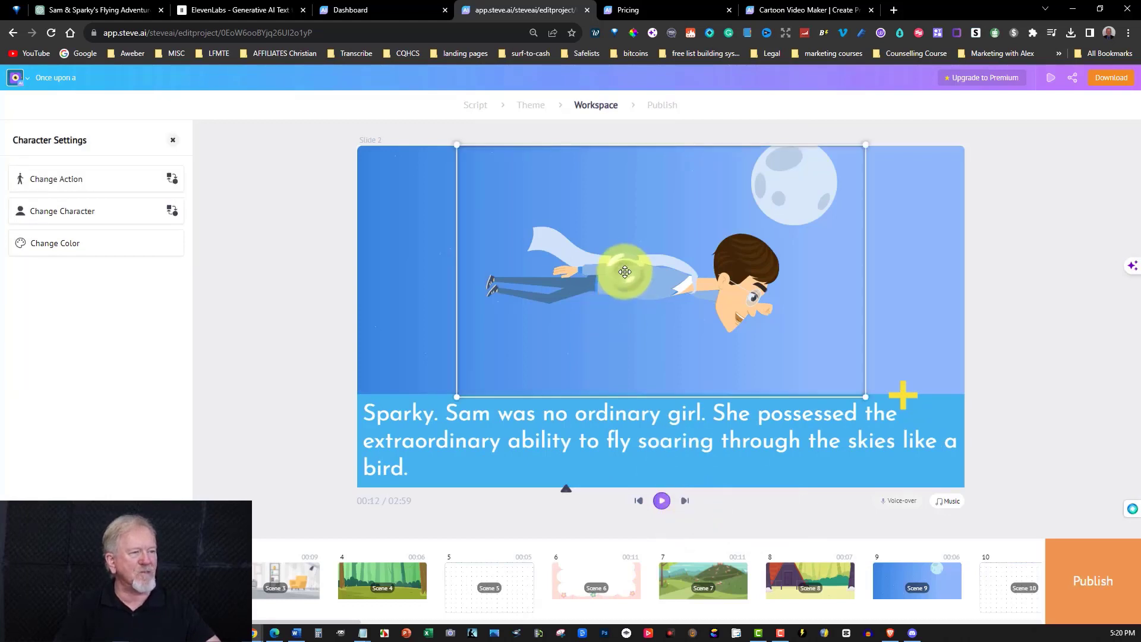
{"action": "left_click", "coordinate": [77, 219]}
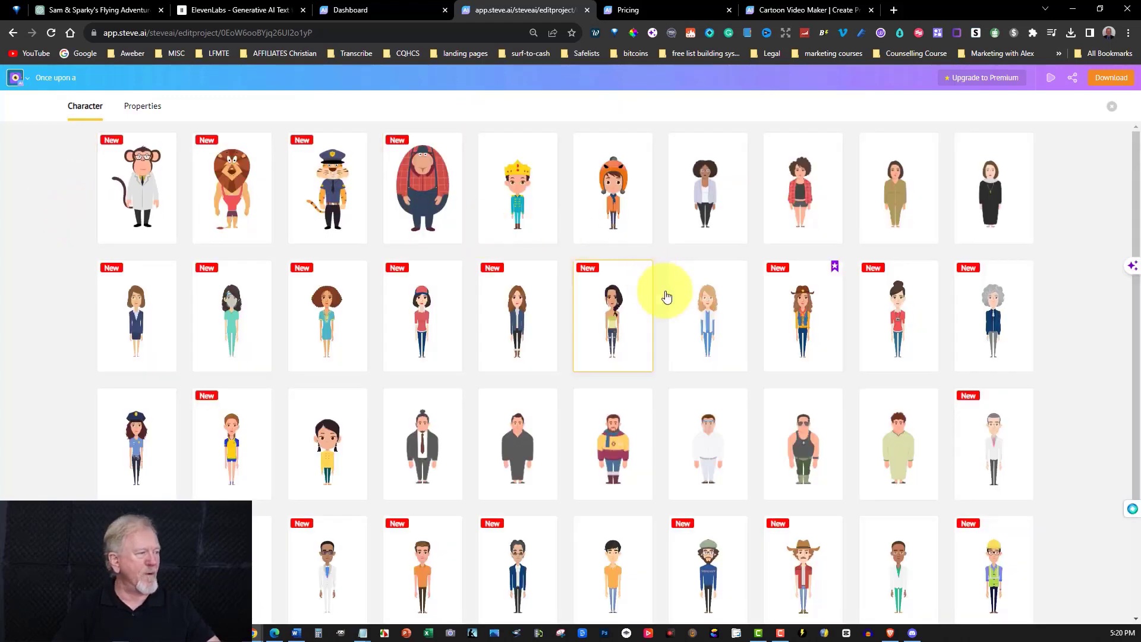
{"action": "left_click", "coordinate": [515, 318]}
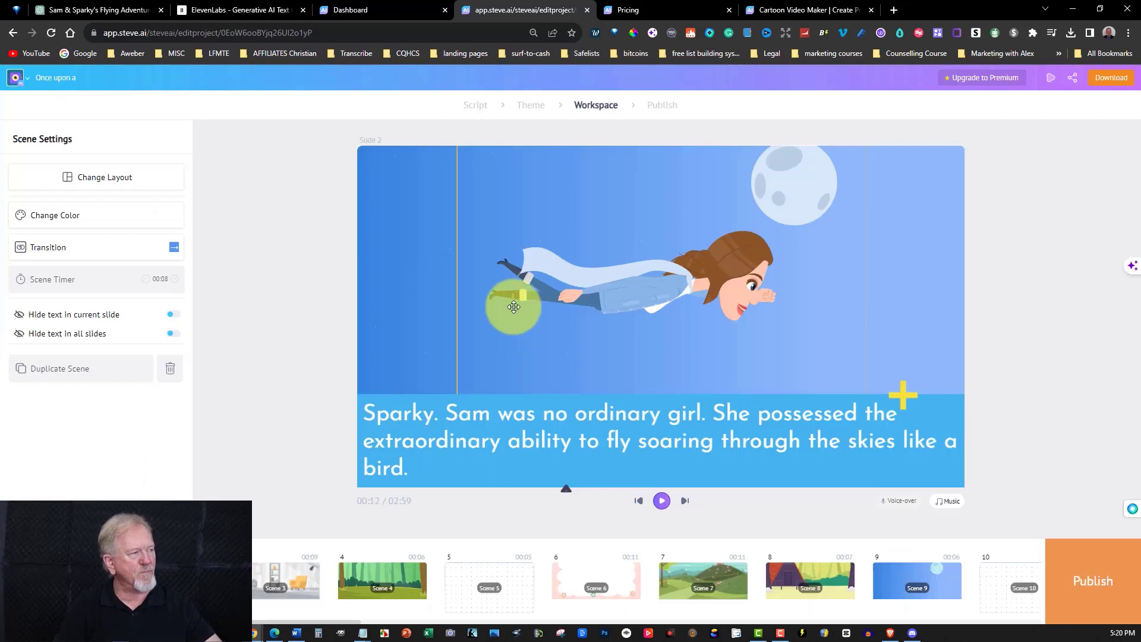
{"action": "left_click", "coordinate": [646, 279]}
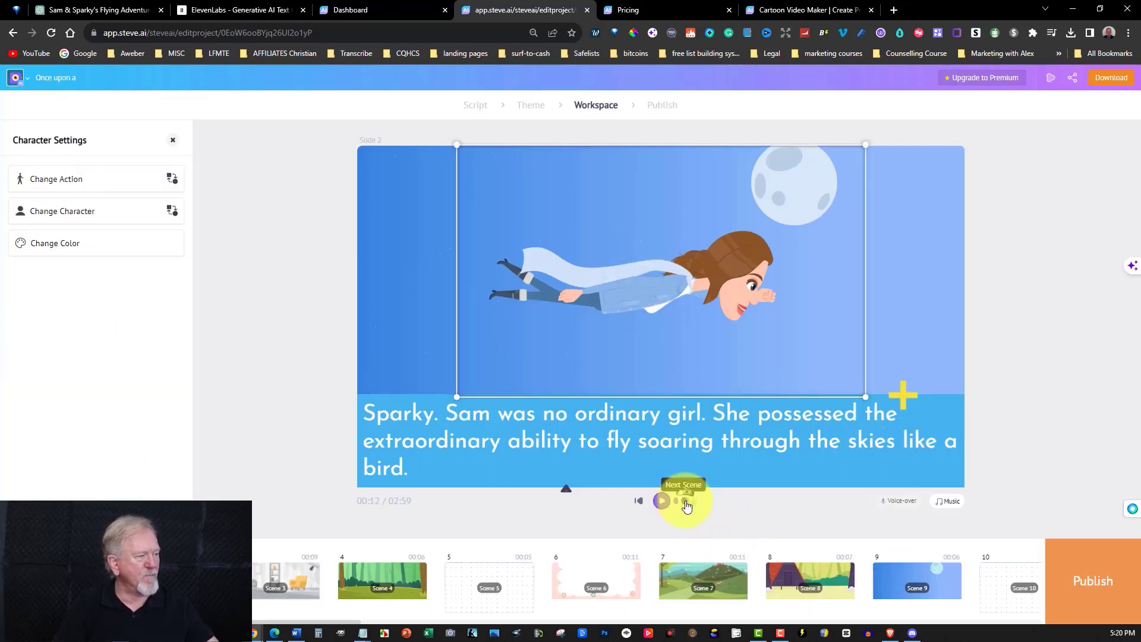
{"action": "left_click", "coordinate": [685, 502]}
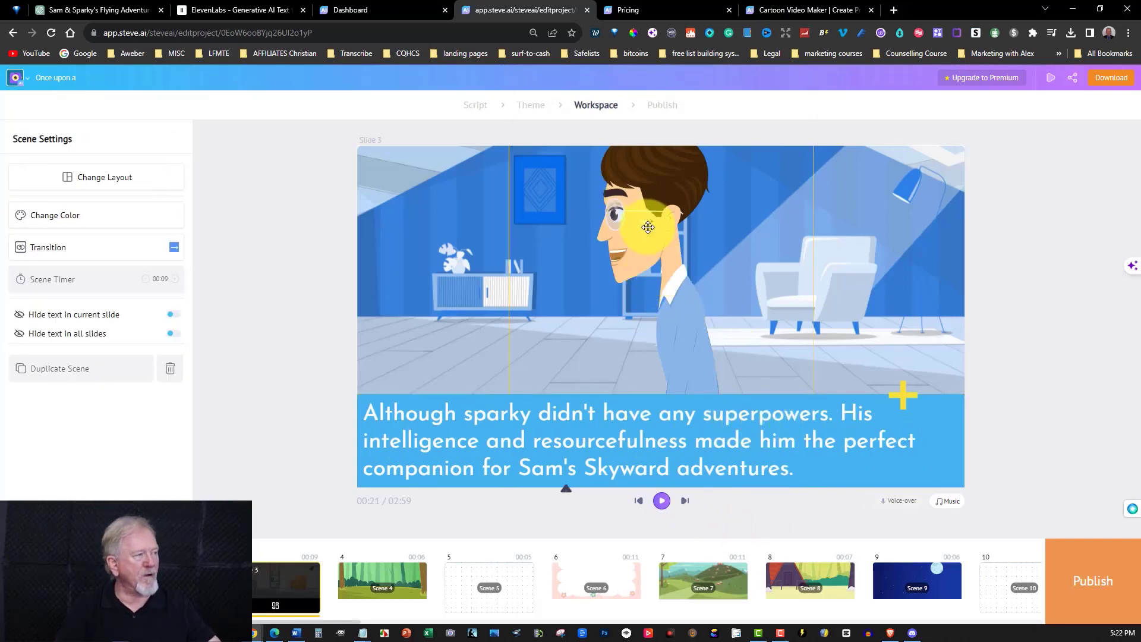
Step: Replace the man in slide 3 with the detective character
{"action": "left_click", "coordinate": [648, 227]}
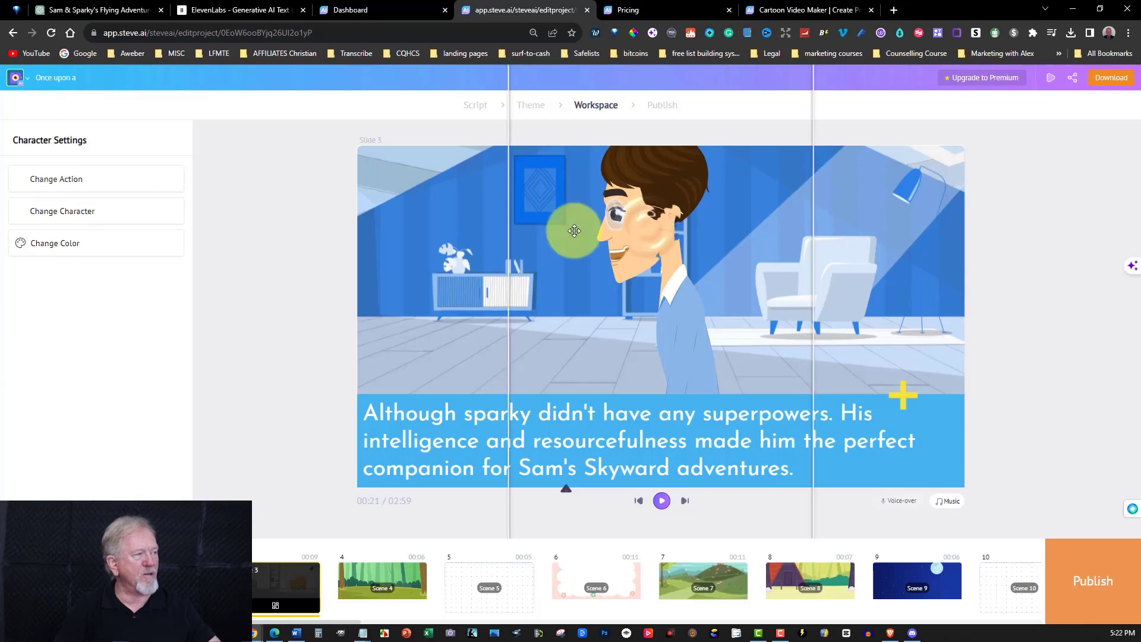
{"action": "left_click", "coordinate": [107, 215]}
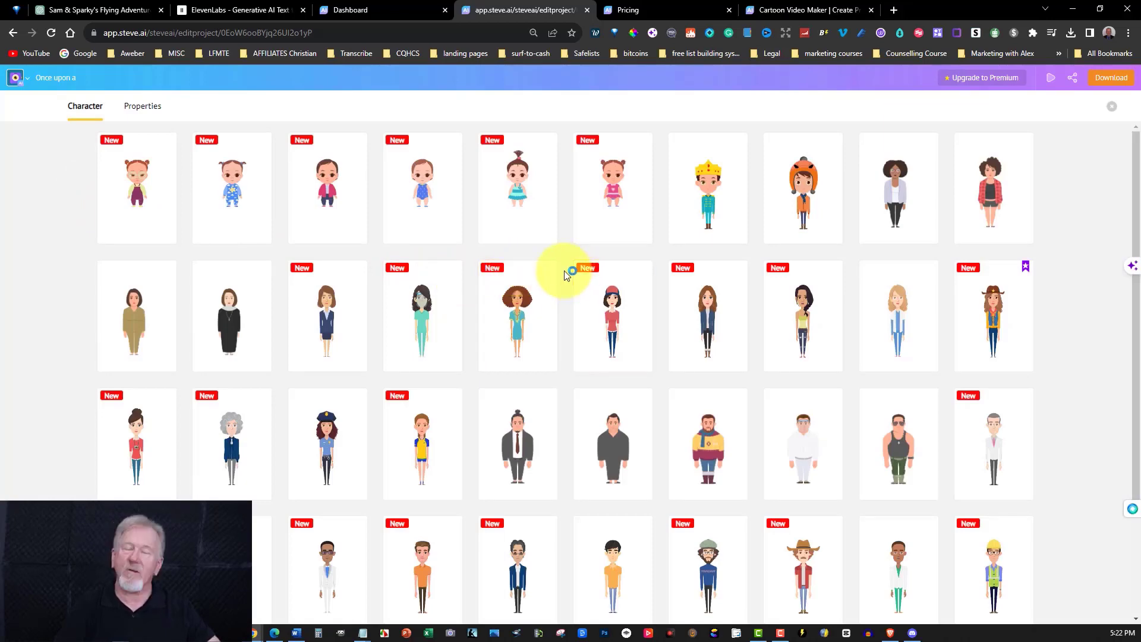
{"action": "scroll", "coordinate": [565, 270], "scroll_direction": "down", "scroll_amount": 3}
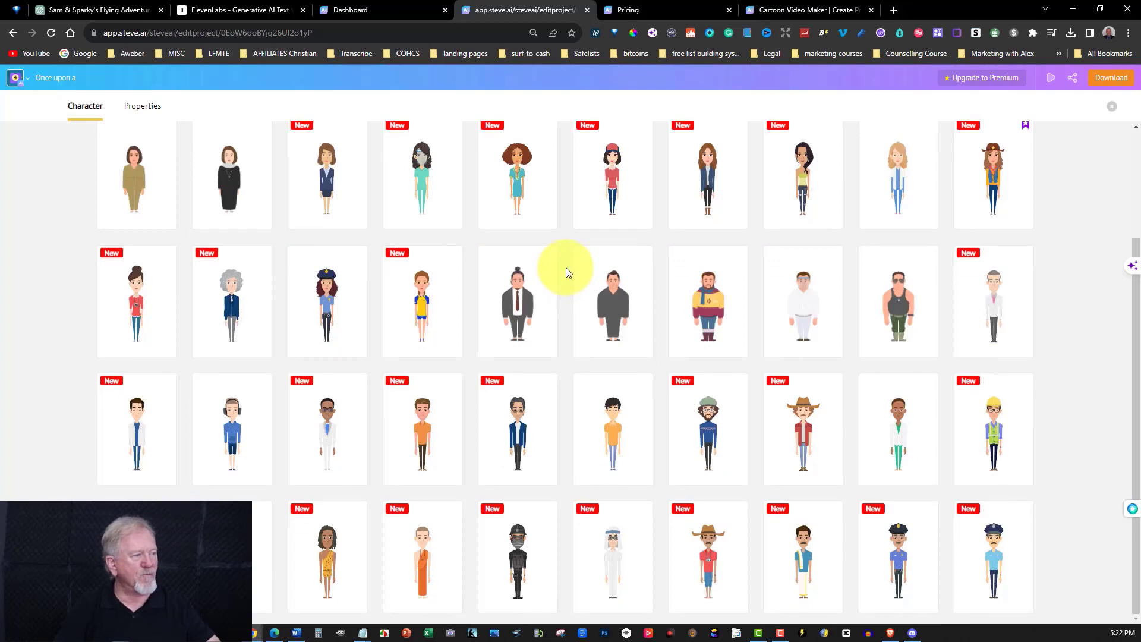
{"action": "scroll", "coordinate": [566, 267], "scroll_direction": "down", "scroll_amount": 6}
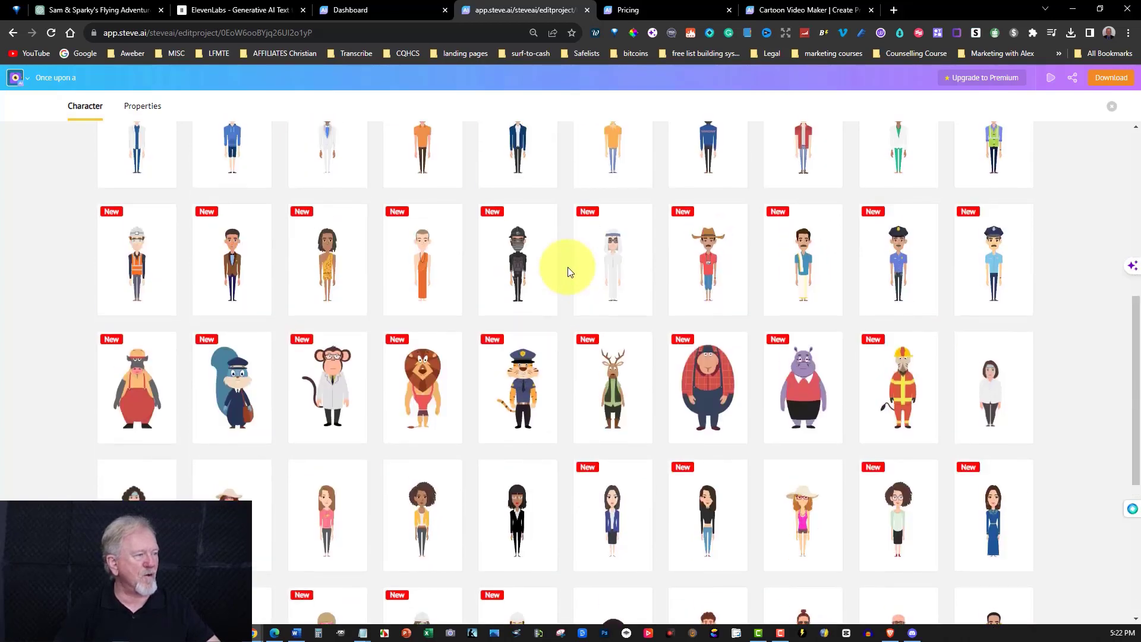
{"action": "scroll", "coordinate": [568, 269], "scroll_direction": "down", "scroll_amount": 8}
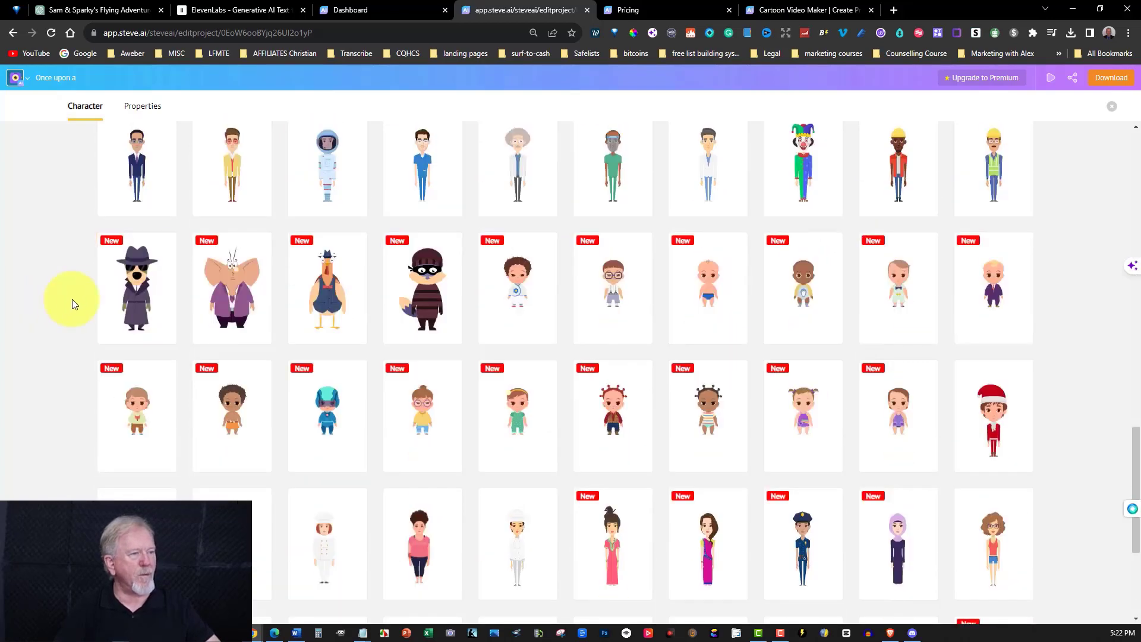
{"action": "left_click", "coordinate": [134, 286]}
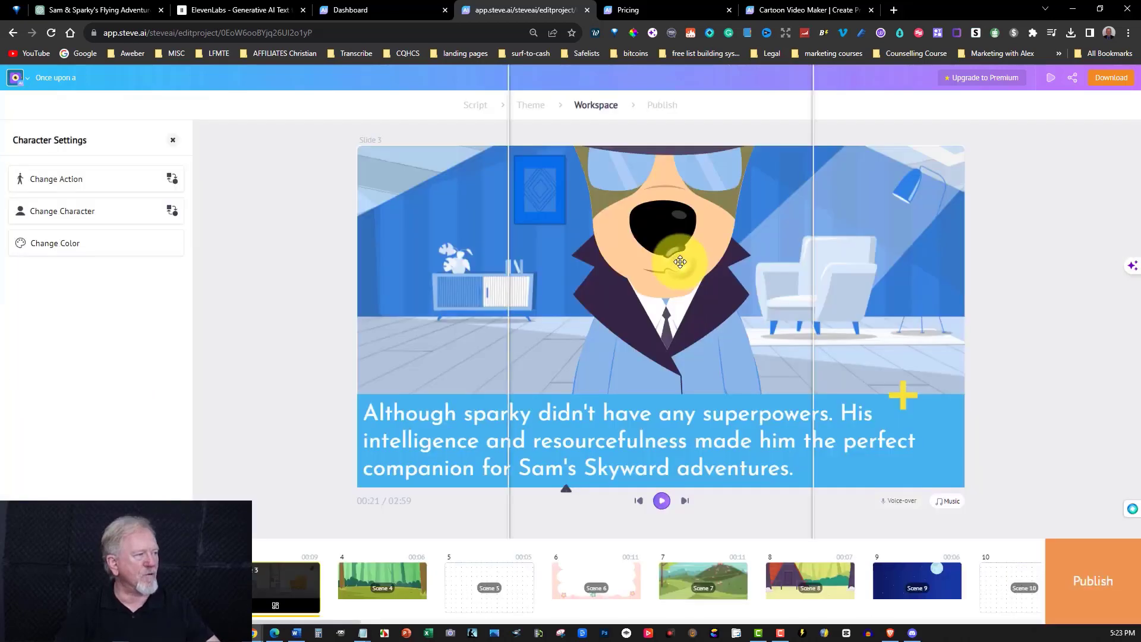
Step: Filter poses by 'intelligence' and apply the dog-drawing-at-a-desk pose
{"action": "left_click", "coordinate": [93, 180]}
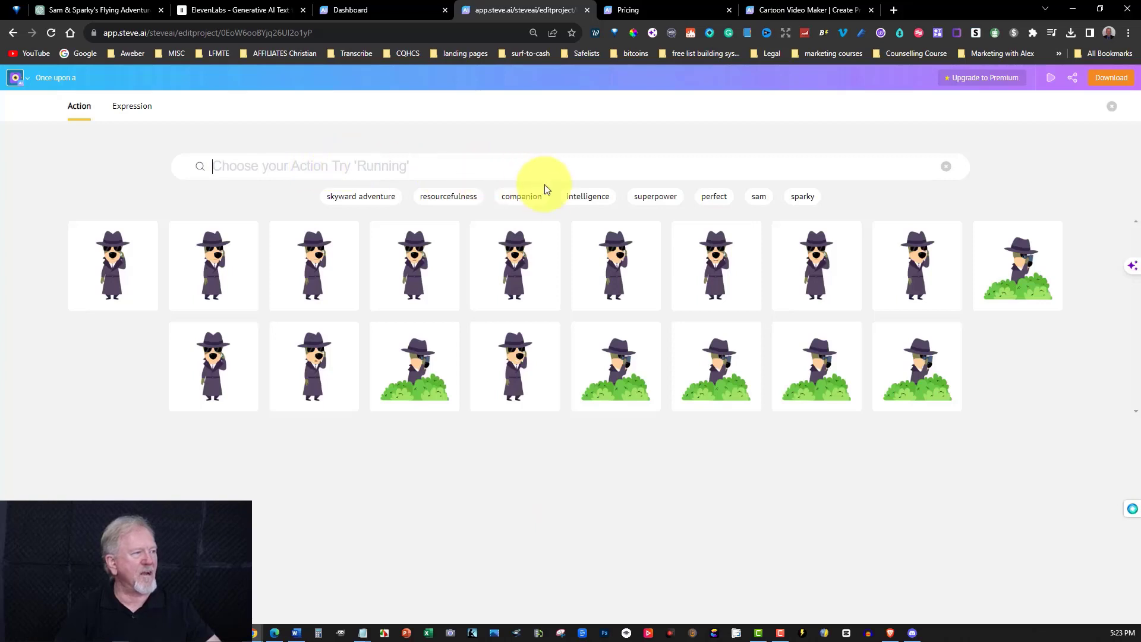
{"action": "left_click", "coordinate": [595, 203]}
{"action": "left_click", "coordinate": [413, 363]}
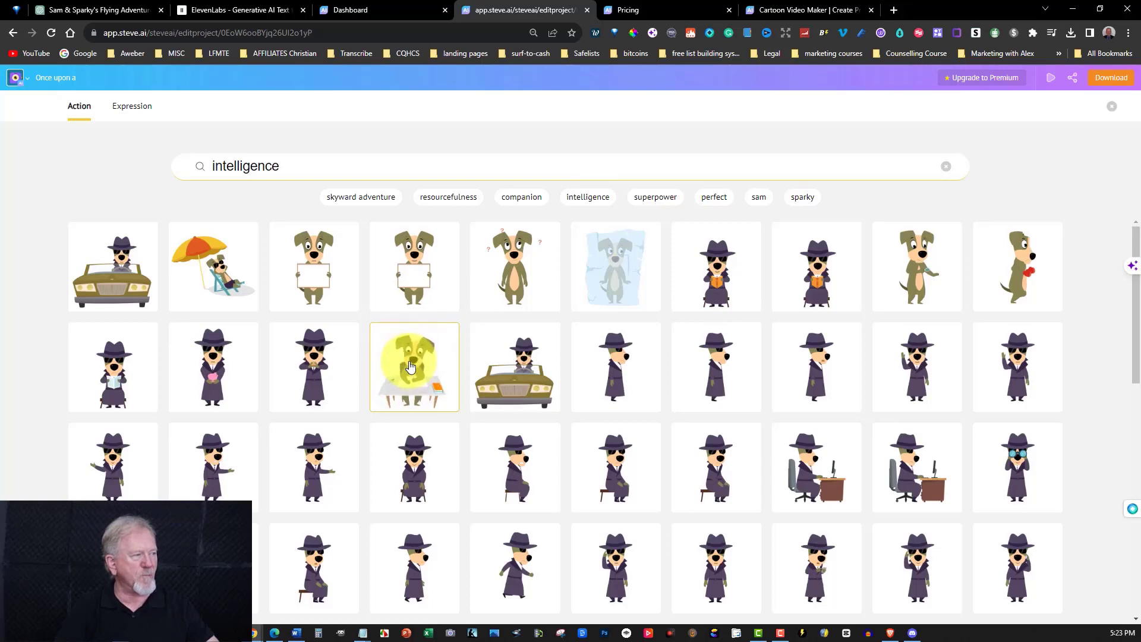
{"action": "left_click", "coordinate": [410, 366]}
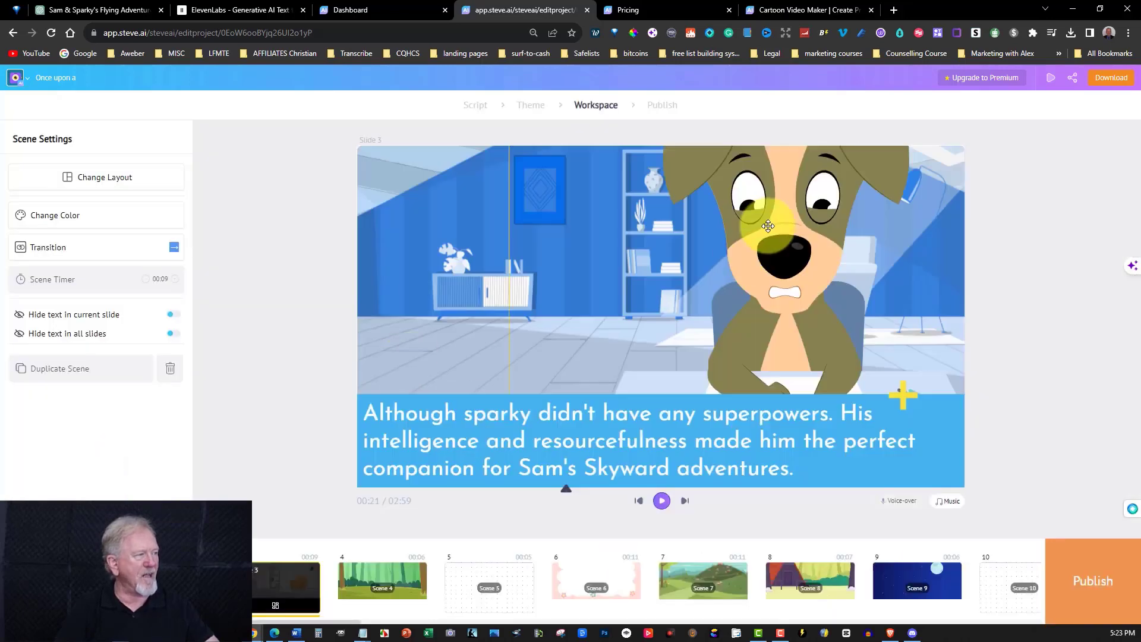
Step: Move the dog to the centre of the room, then advance to slide 4
{"action": "left_click", "coordinate": [745, 255]}
{"action": "left_click_drag", "start_coordinate": [745, 254], "coordinate": [587, 308]}
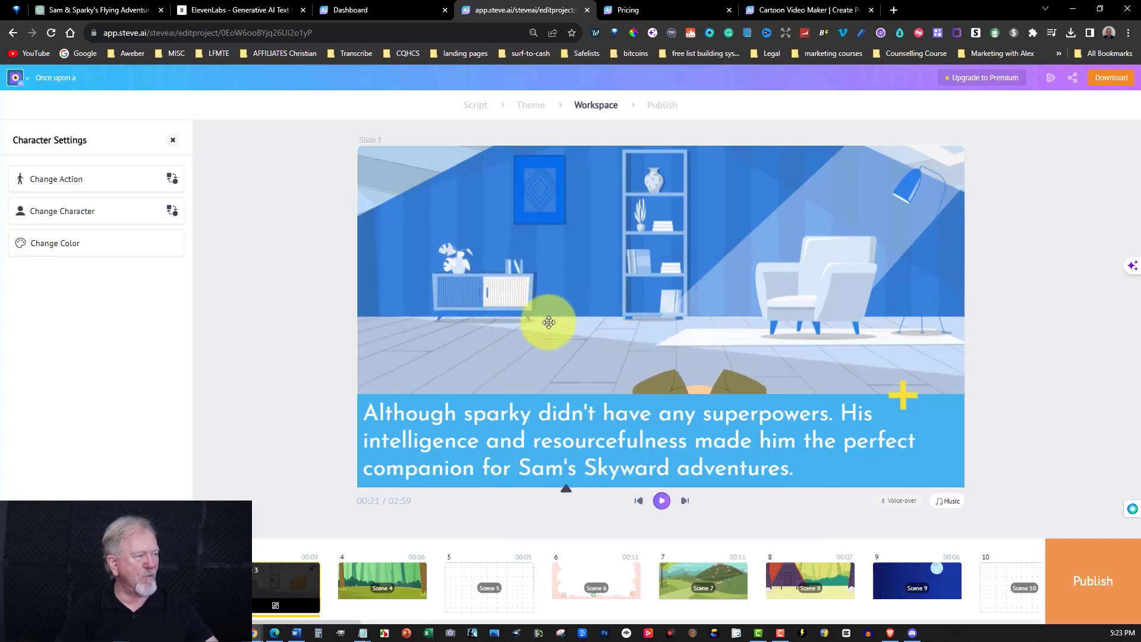
{"action": "left_click", "coordinate": [1061, 272]}
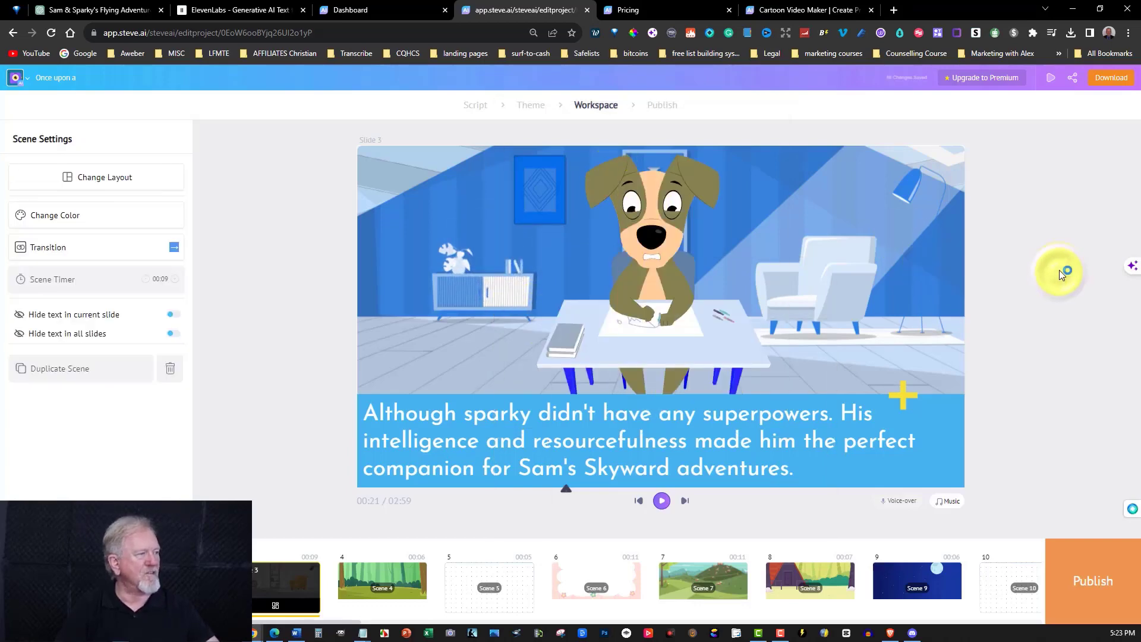
{"action": "left_click", "coordinate": [686, 504]}
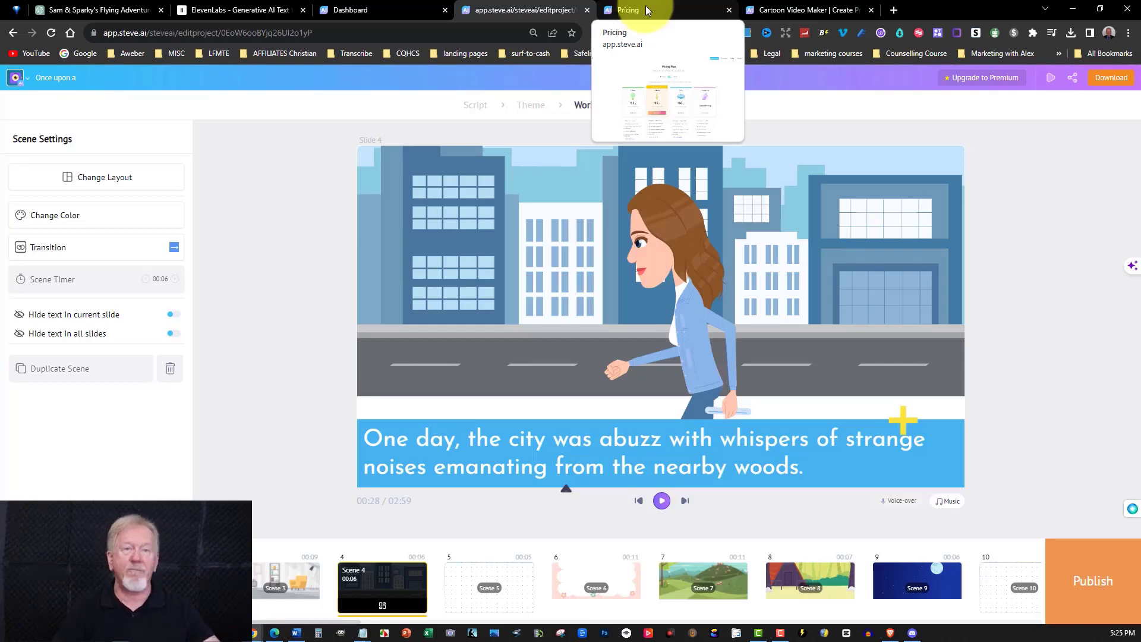
{"action": "left_click", "coordinate": [644, 8]}
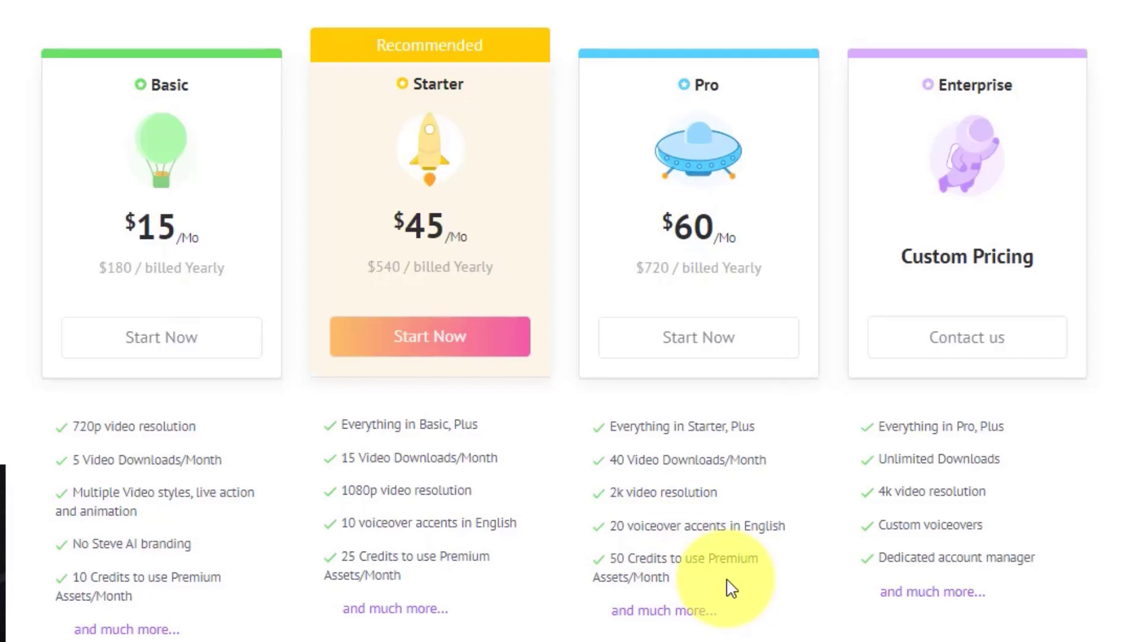
{"action": "scroll", "coordinate": [604, 221], "scroll_direction": "down", "scroll_amount": 15}
{"action": "scroll", "coordinate": [603, 216], "scroll_direction": "up", "scroll_amount": 15}
{"action": "scroll", "coordinate": [367, 44], "scroll_direction": "up", "scroll_amount": 1}
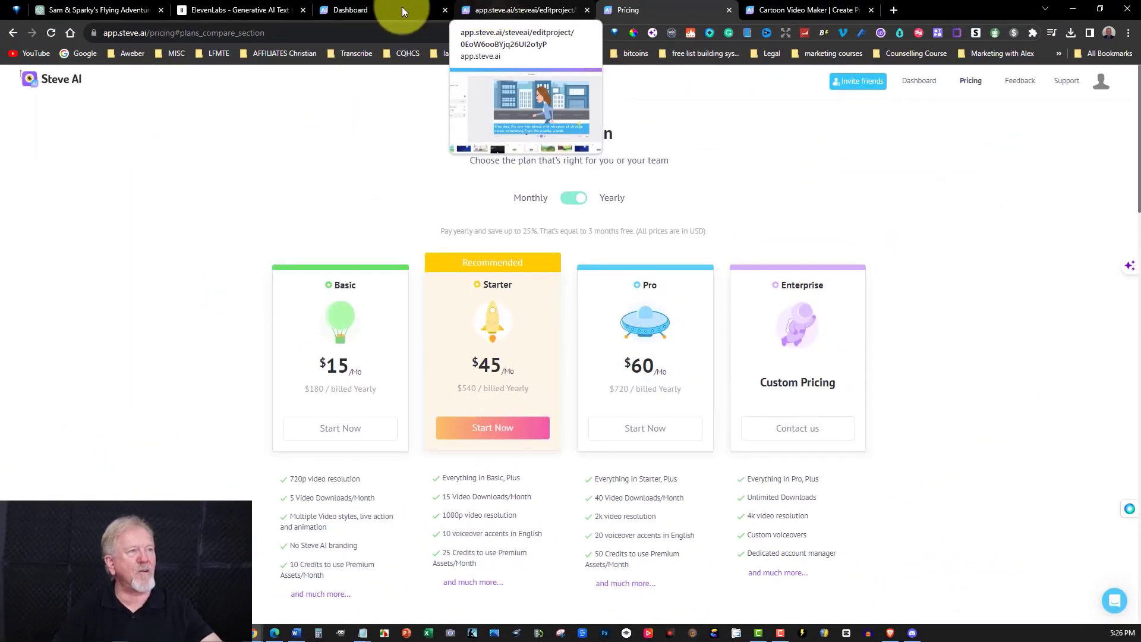
{"action": "mouse_move", "coordinate": [369, 9]}
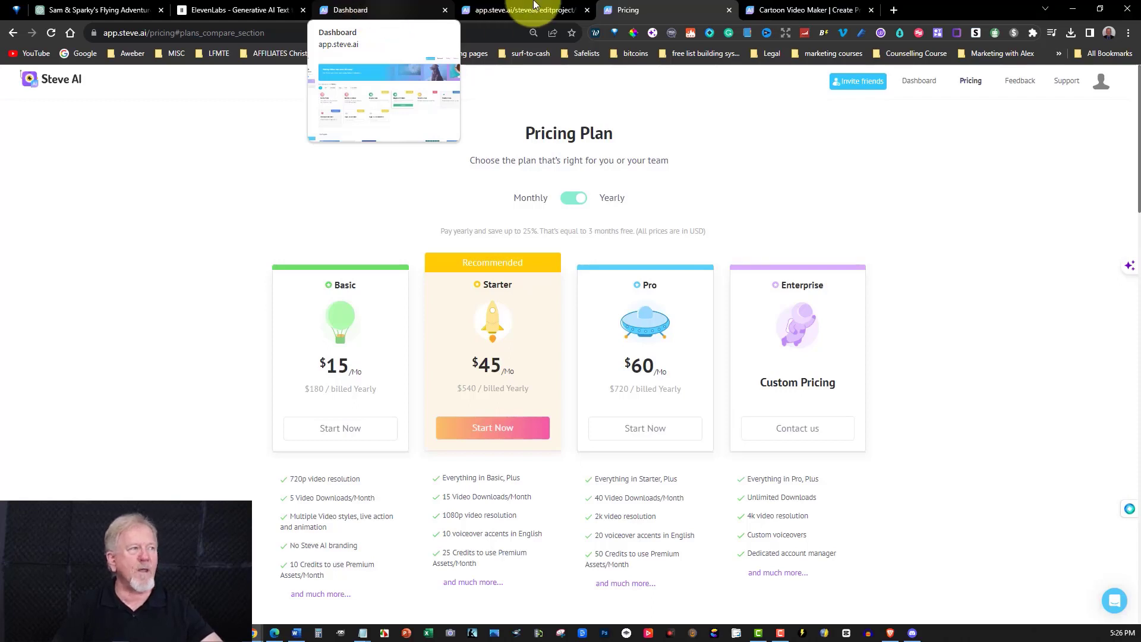
{"action": "left_click", "coordinate": [534, 9]}
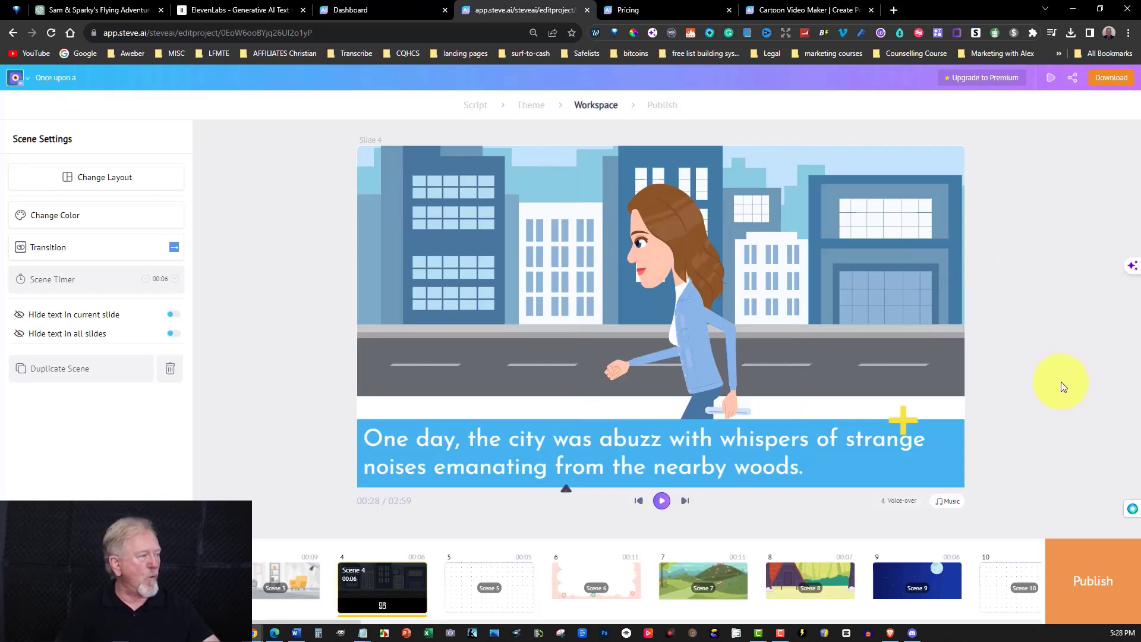
Step: On the Publish page, set the Mp4 download size to 2k WQHD 1440p
{"action": "left_click", "coordinate": [1090, 568]}
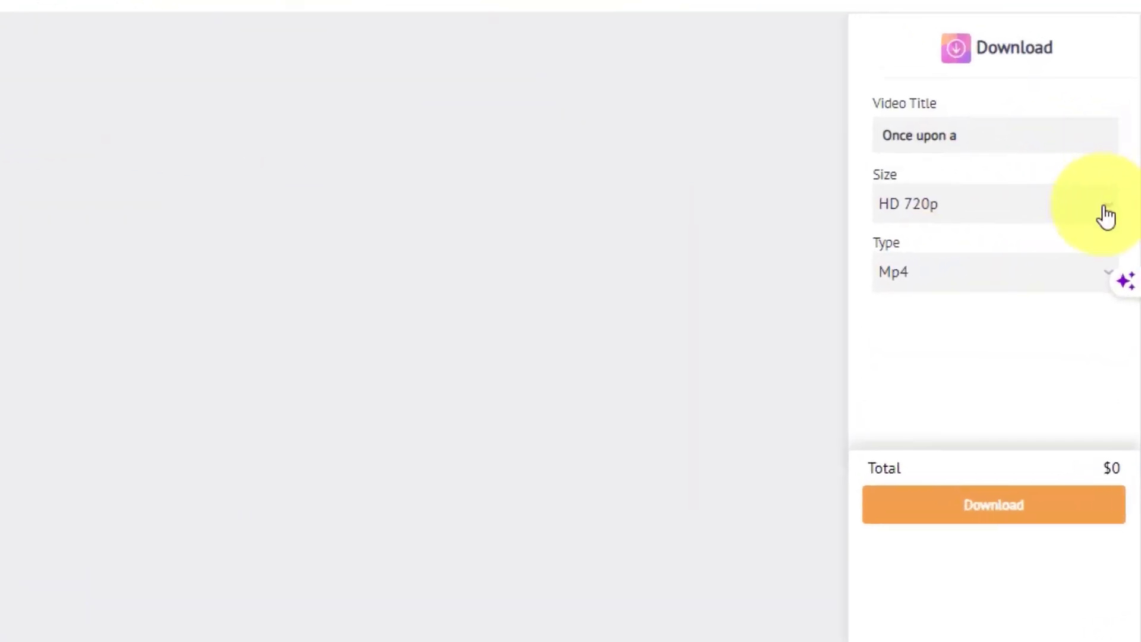
{"action": "left_click", "coordinate": [1106, 215]}
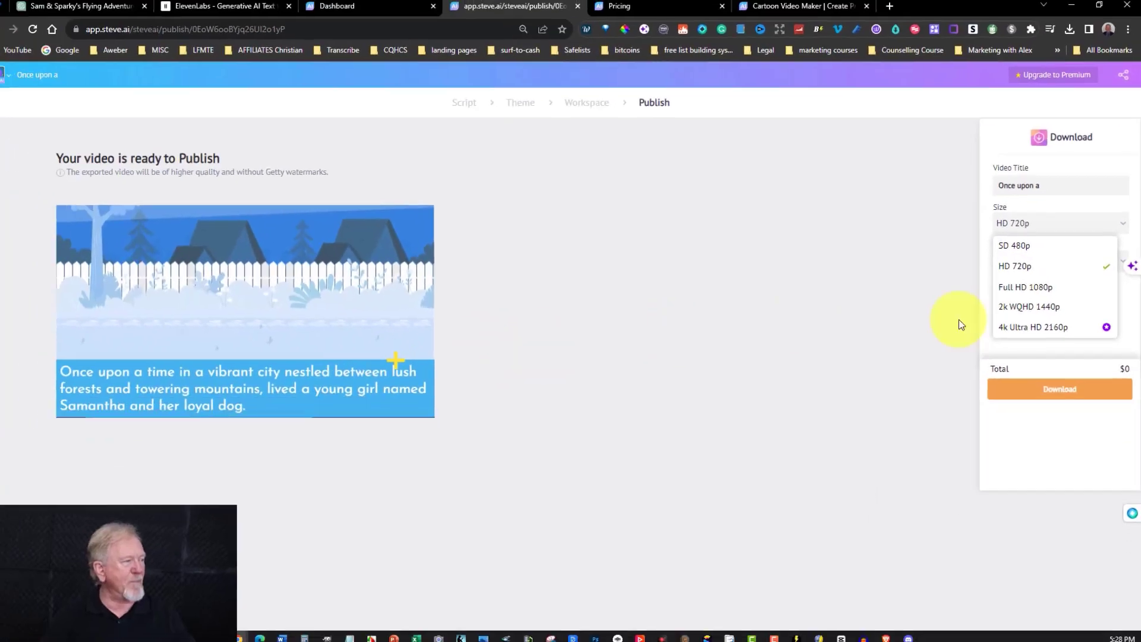
{"action": "left_click", "coordinate": [1037, 306]}
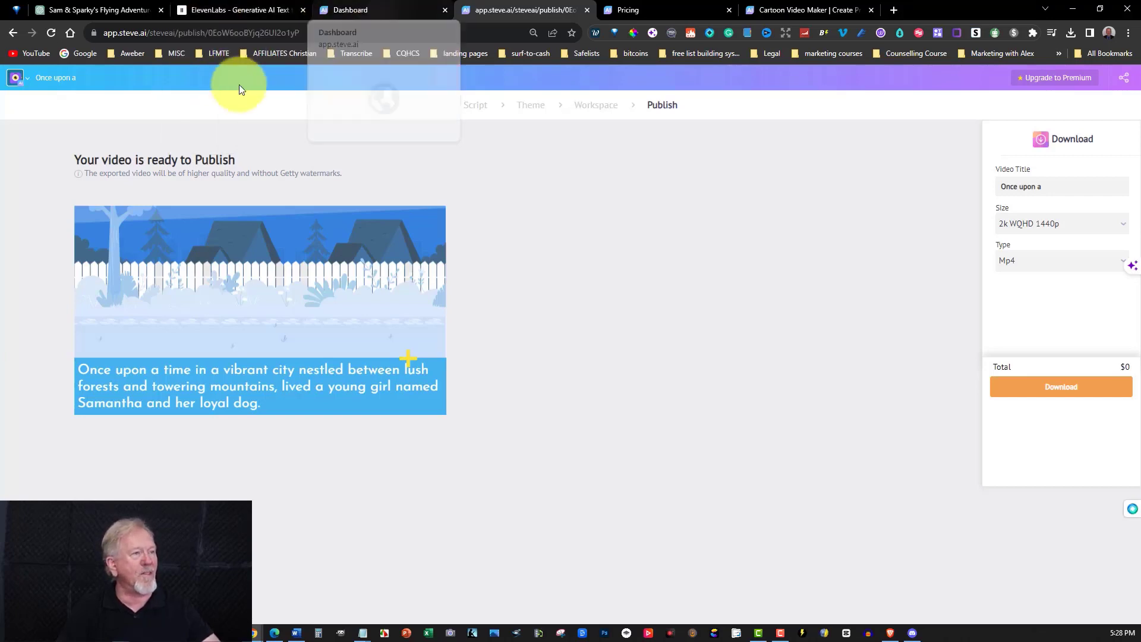
Step: Back in the Workspace, preview the 2:59 video from the opening dog-walking scene, then pause
{"action": "left_click", "coordinate": [590, 106]}
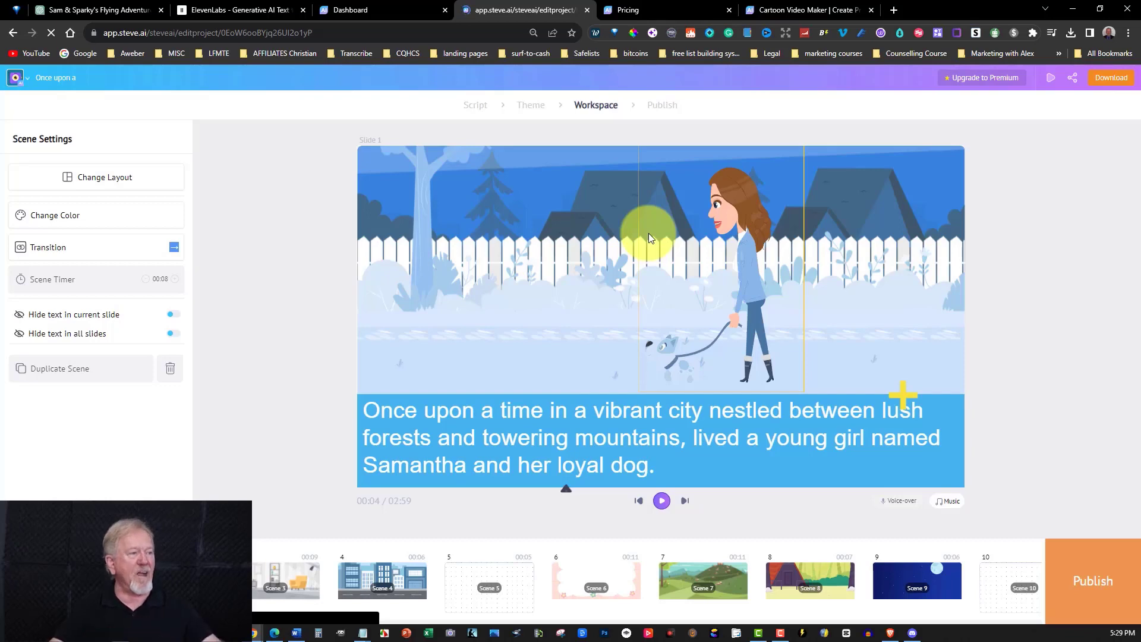
{"action": "left_click", "coordinate": [661, 501]}
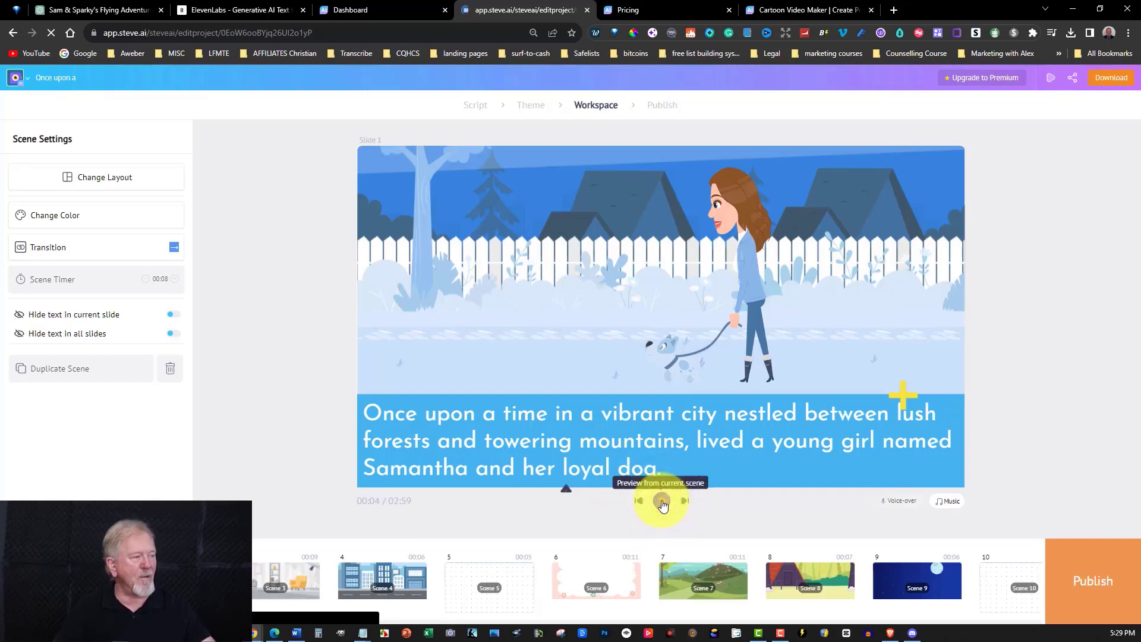
{"action": "left_click", "coordinate": [661, 501]}
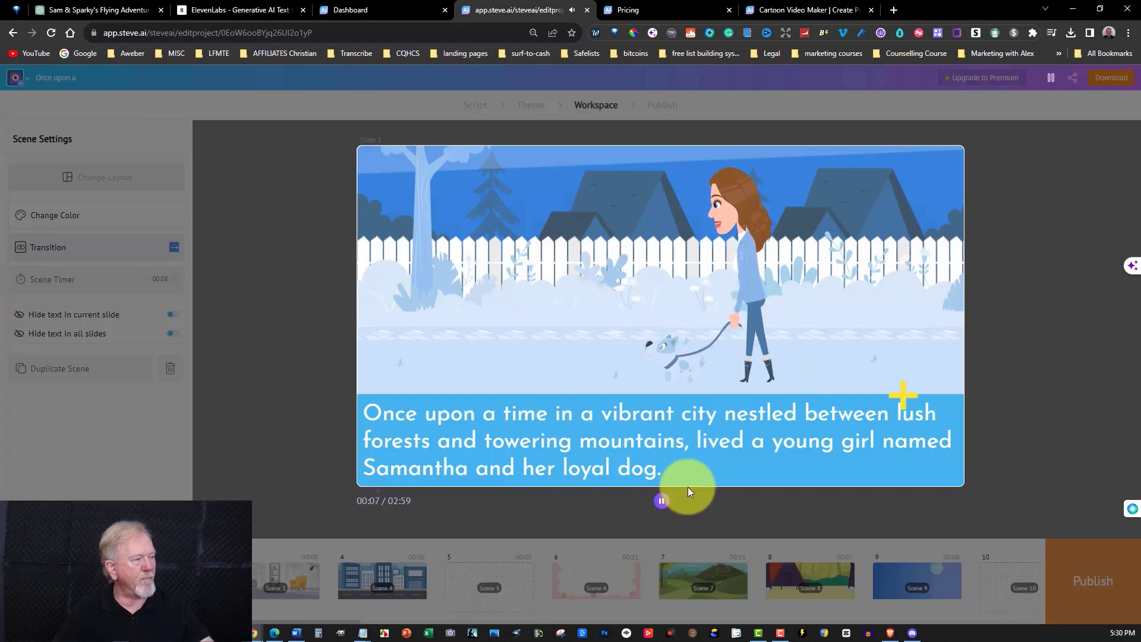
{"action": "left_click", "coordinate": [659, 502]}
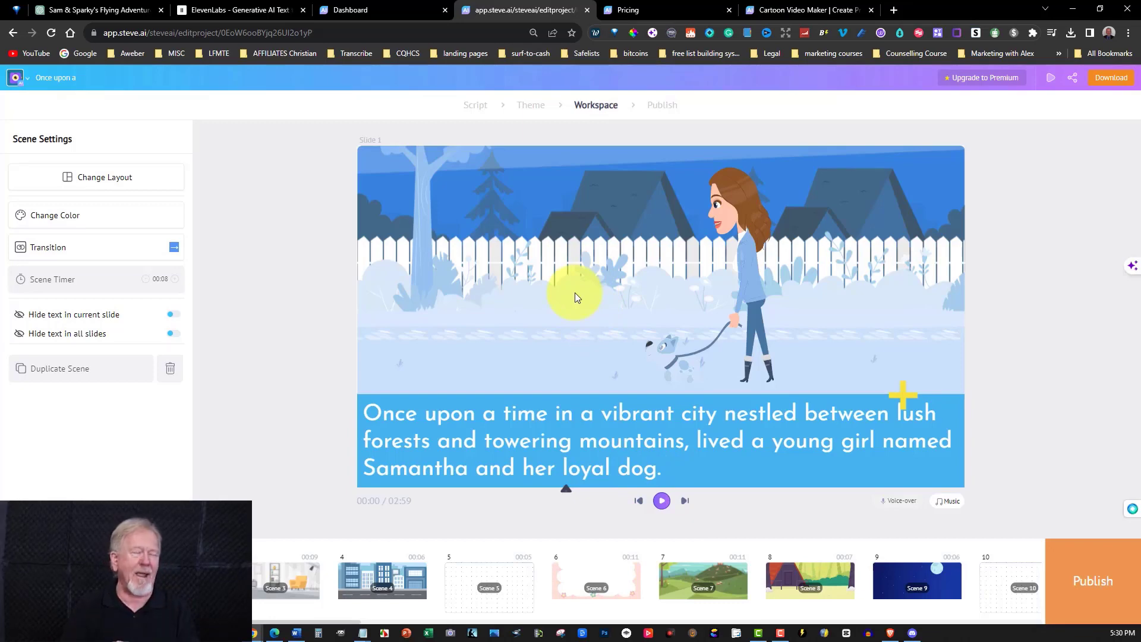
{"action": "left_click", "coordinate": [173, 315]}
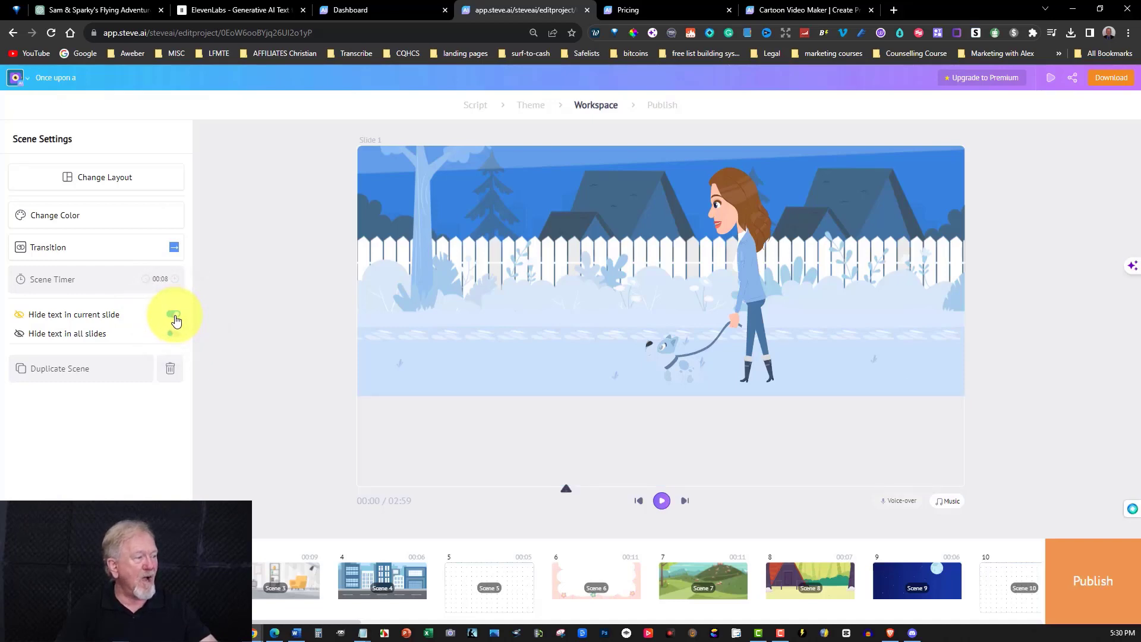
{"action": "left_click", "coordinate": [685, 501]}
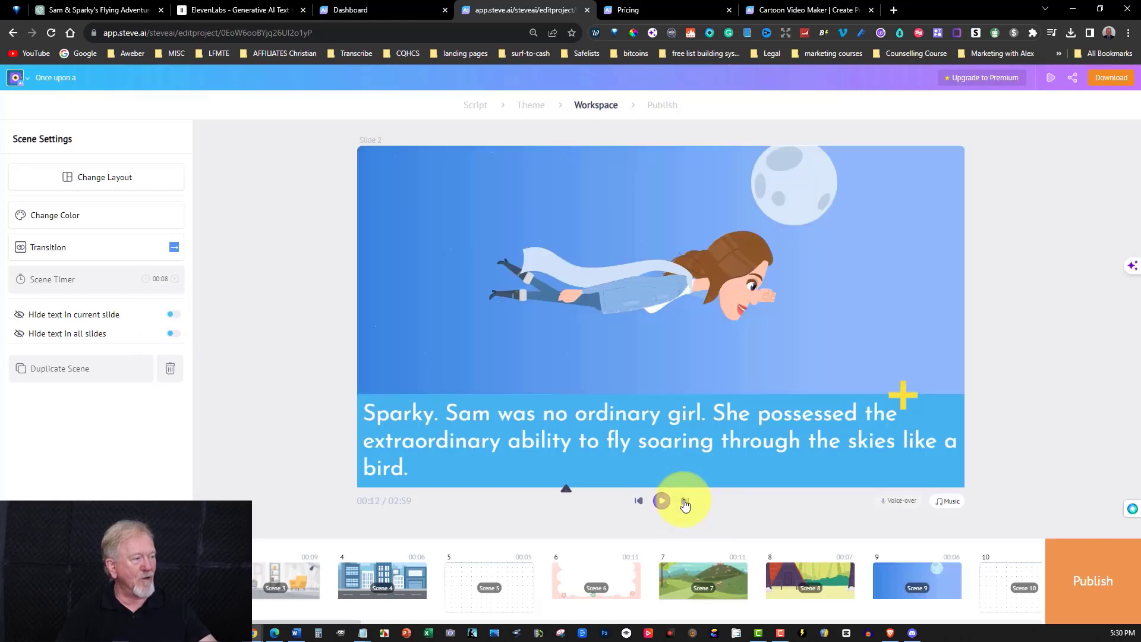
{"action": "left_click", "coordinate": [170, 316]}
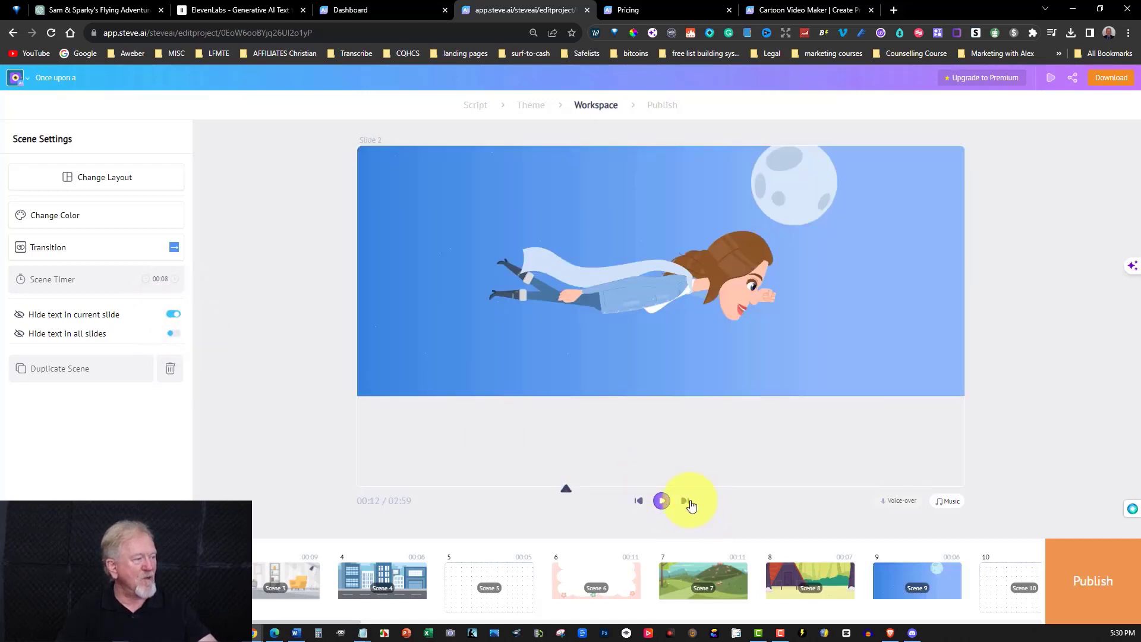
{"action": "left_click", "coordinate": [172, 318]}
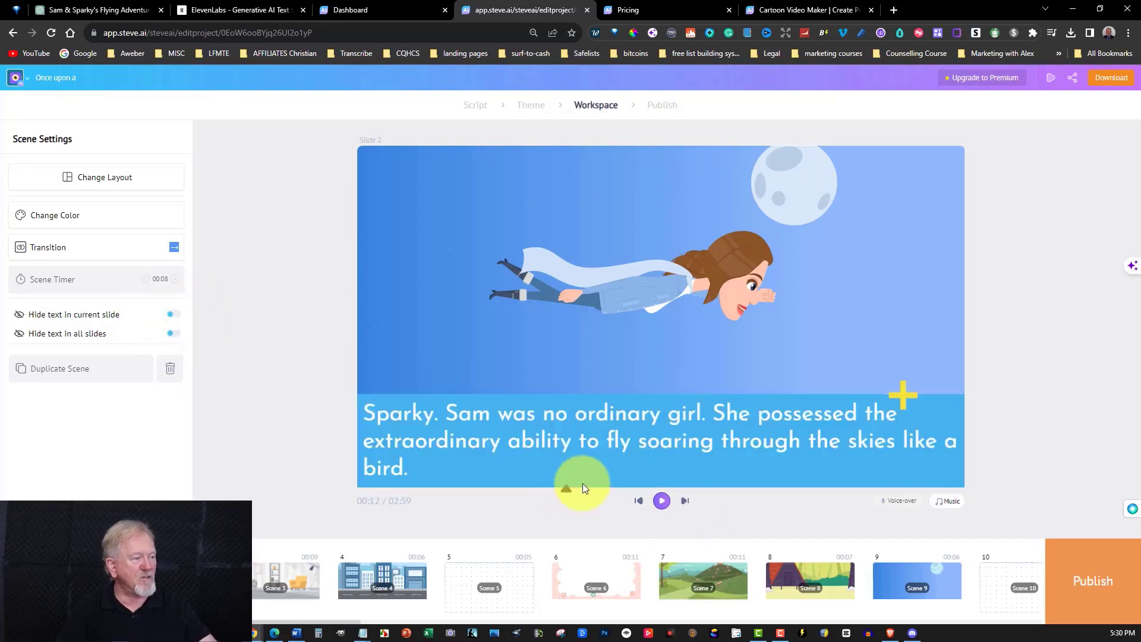
{"action": "left_click", "coordinate": [639, 501]}
{"action": "left_click", "coordinate": [173, 314]}
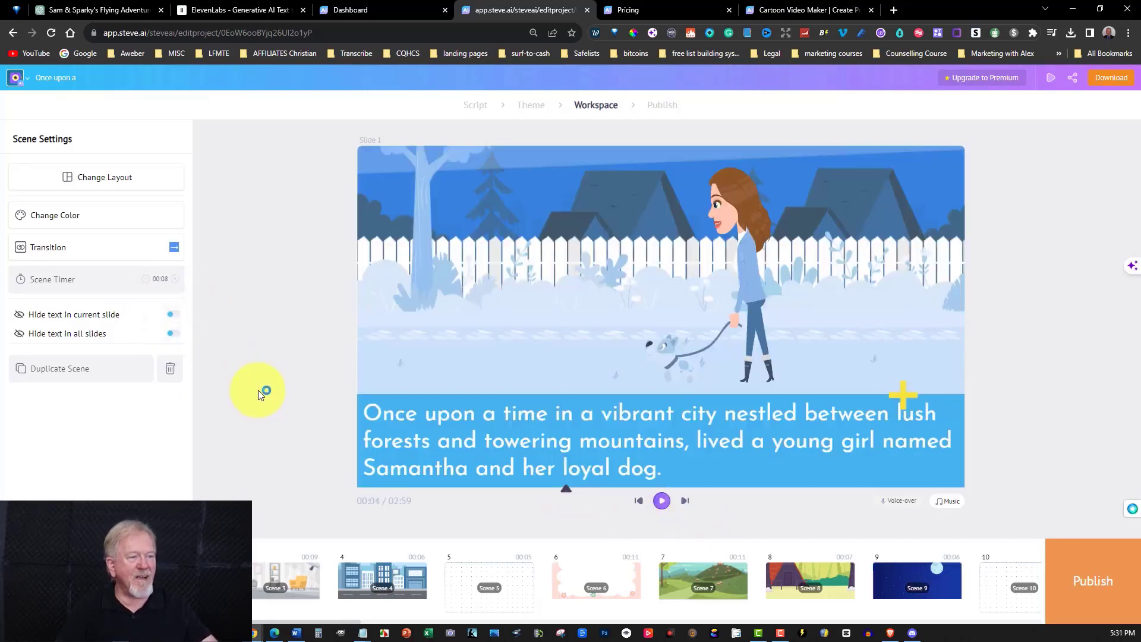